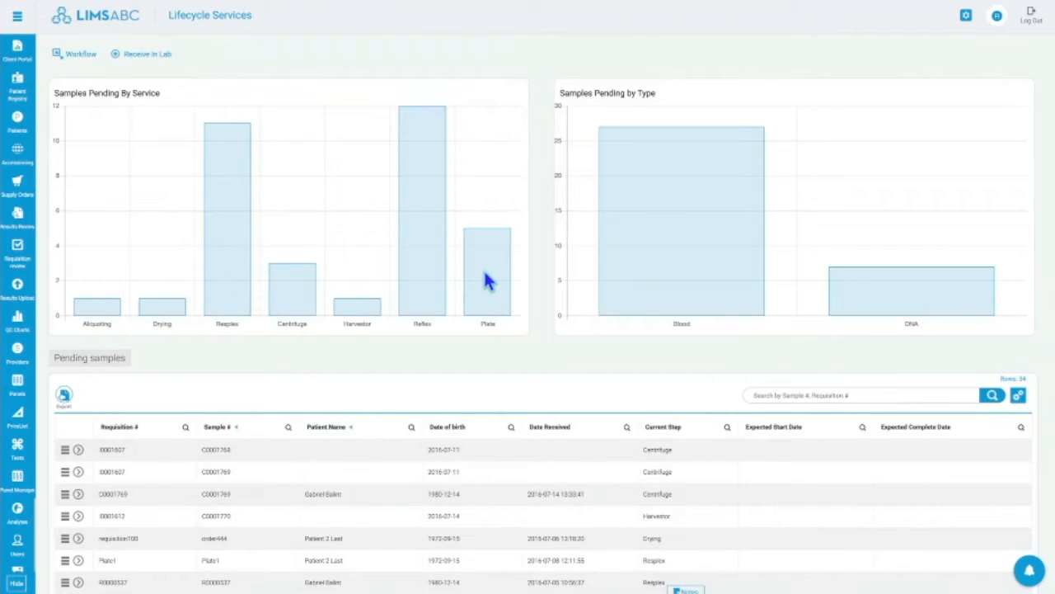
- Search the navigation menu for "qc" and open the QC Charts page
click(17, 18)
text(qc)
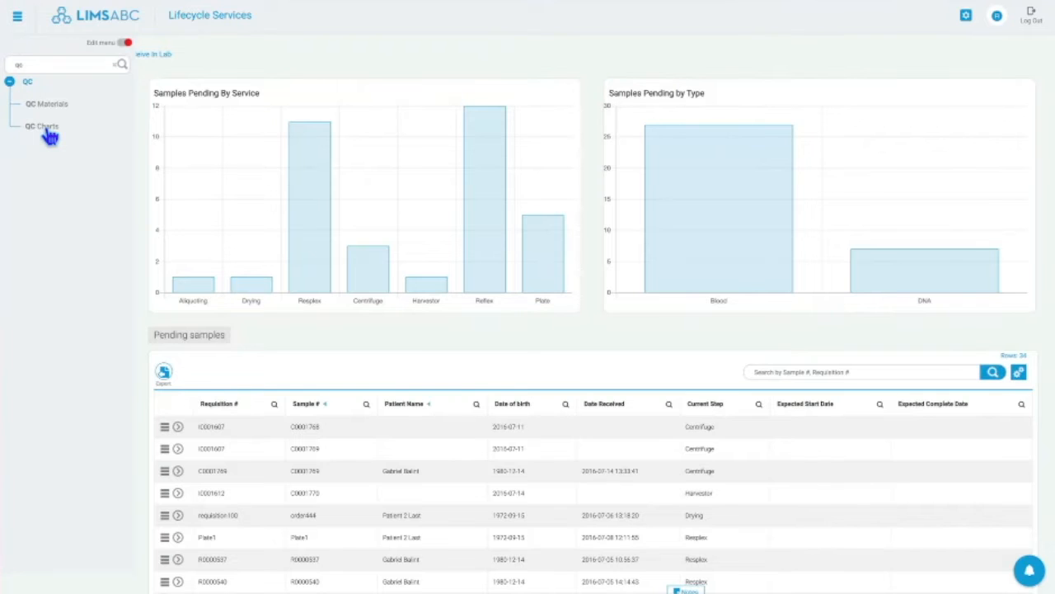
click(43, 127)
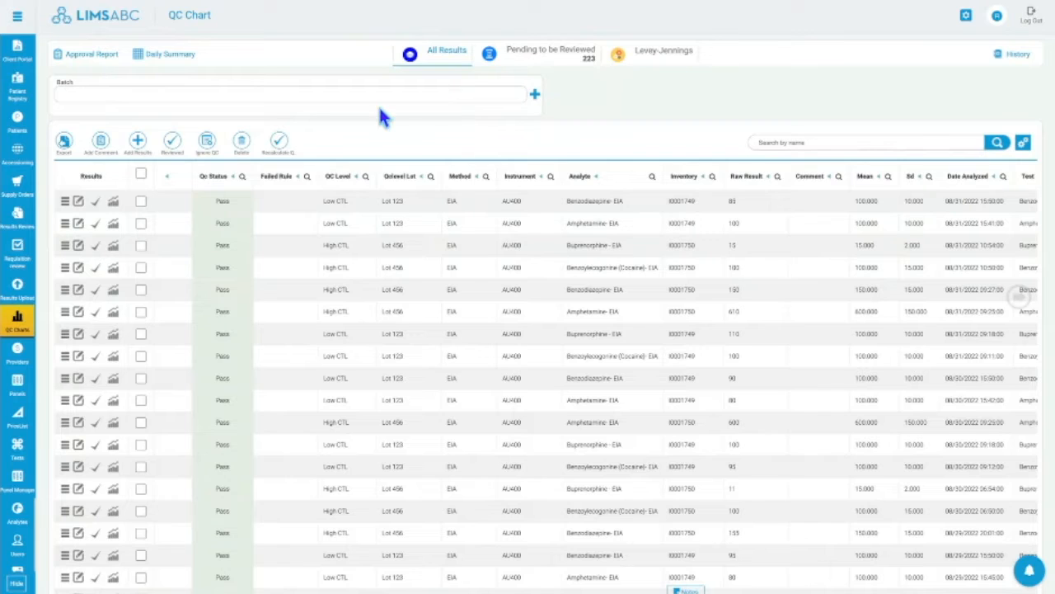
- Examine the available batches and the QC results, including warning and fail statuses, failed rules, reviewed marks and reviewer columns
click(302, 94)
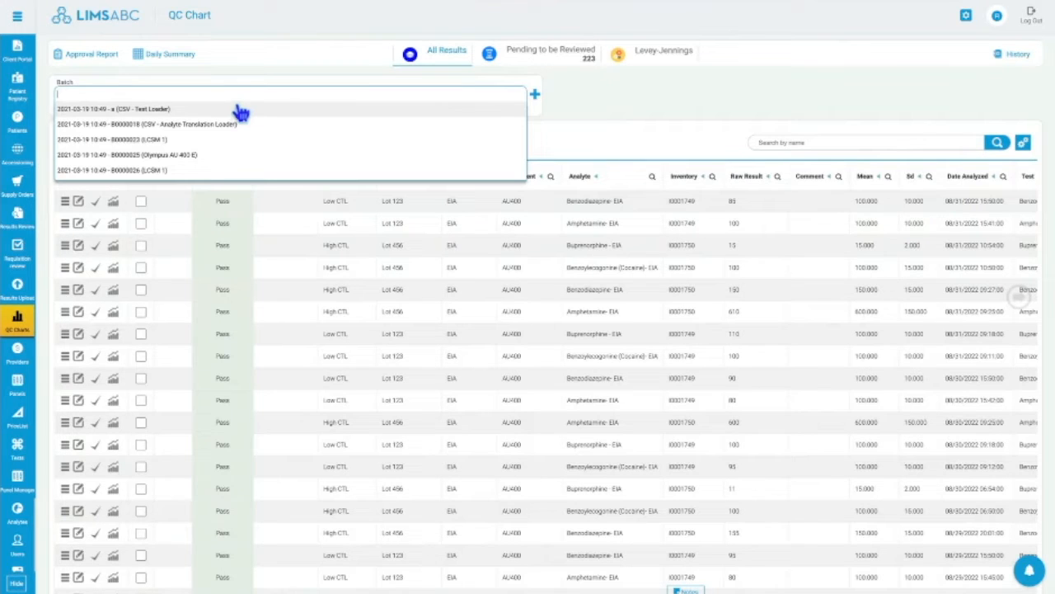
click(653, 118)
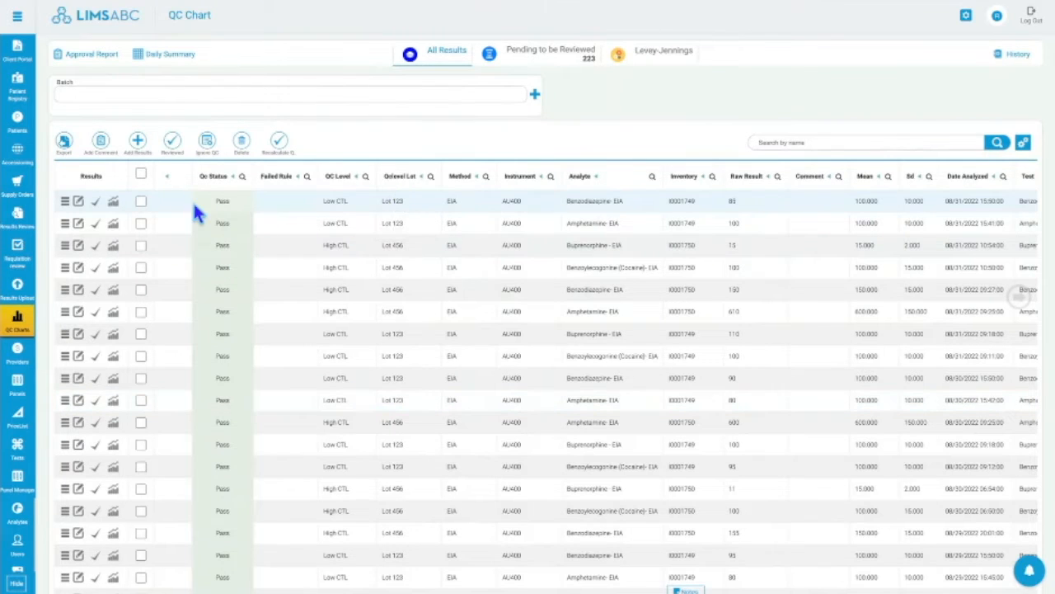
scroll(197, 213, down, 6)
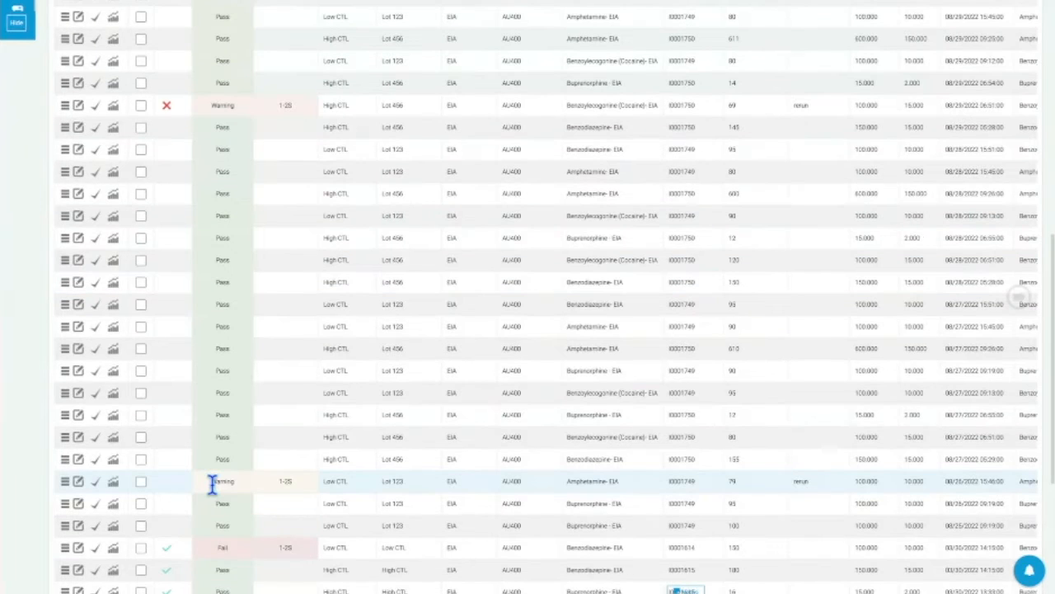
scroll(212, 485, down, 1)
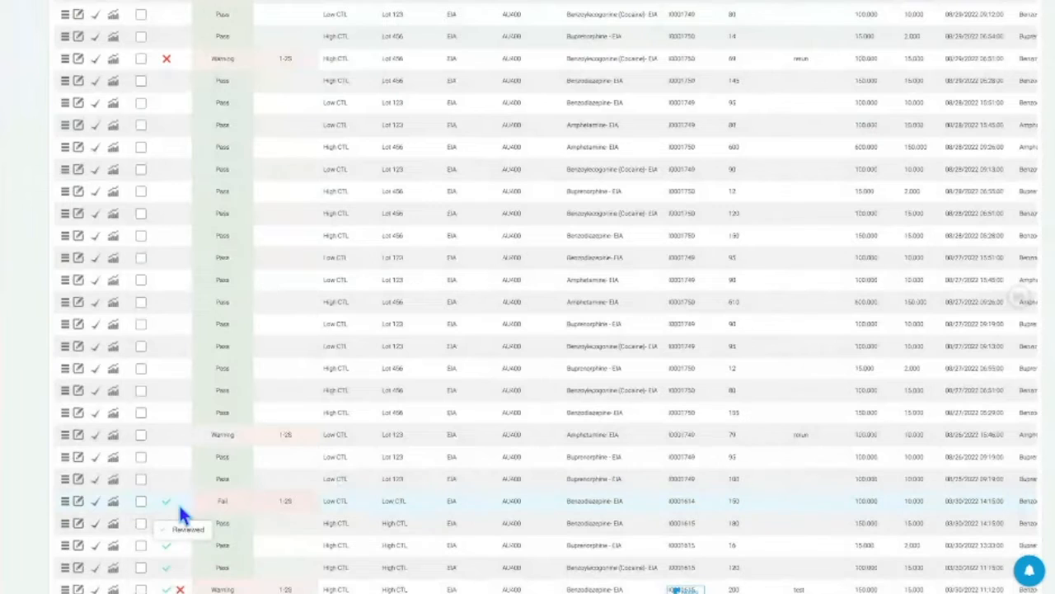
scroll(189, 536, down, 1)
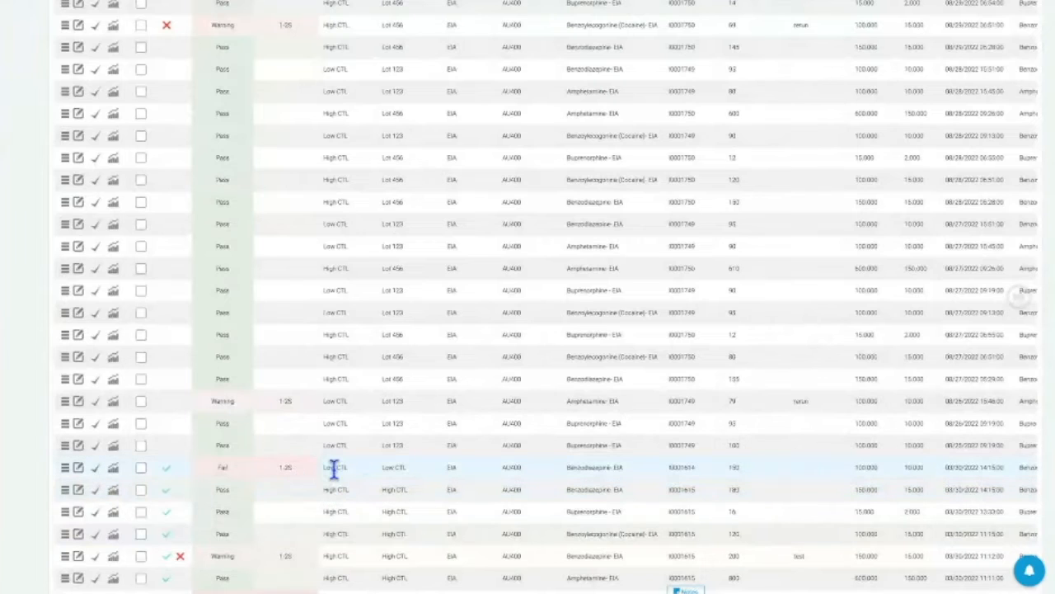
click(1019, 297)
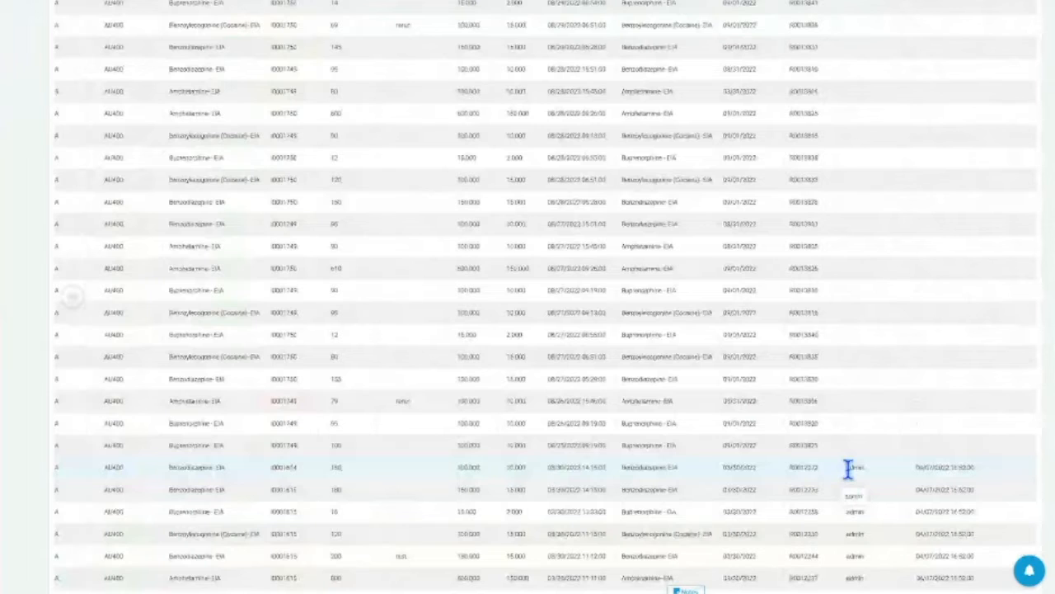
click(82, 301)
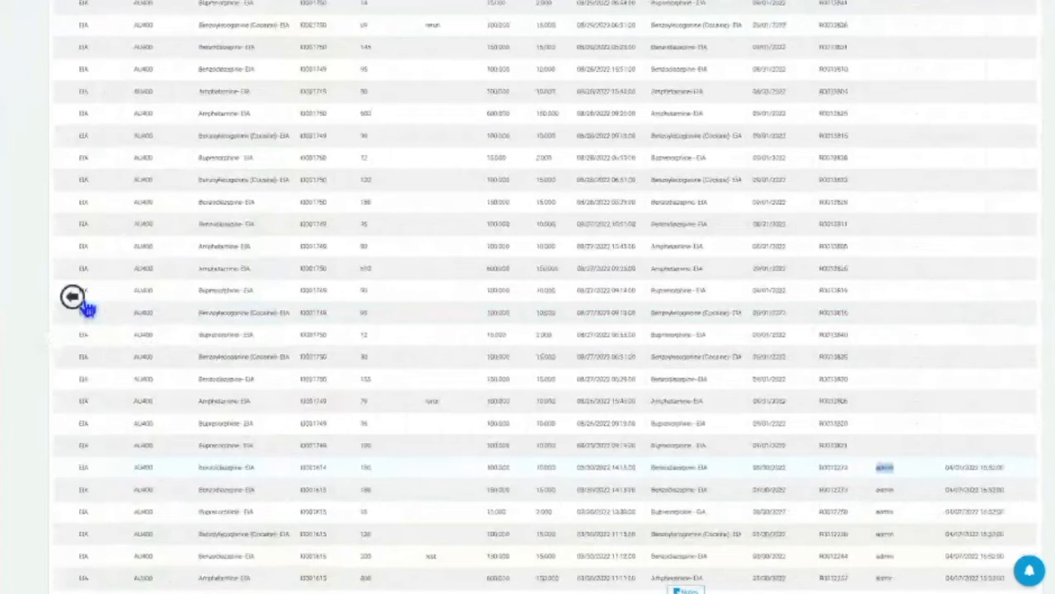
click(87, 308)
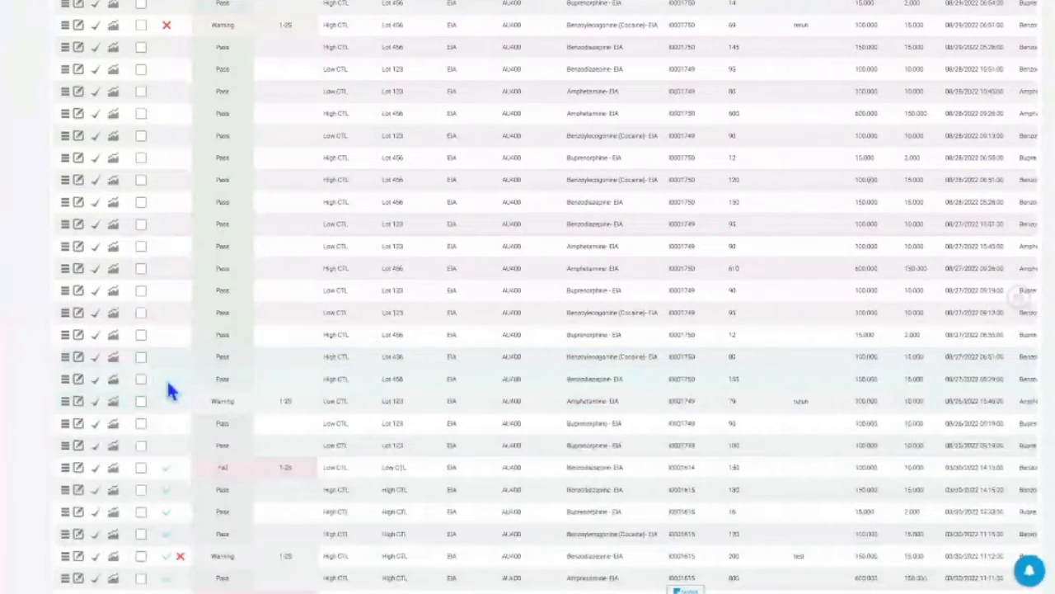
scroll(161, 330, up, 10)
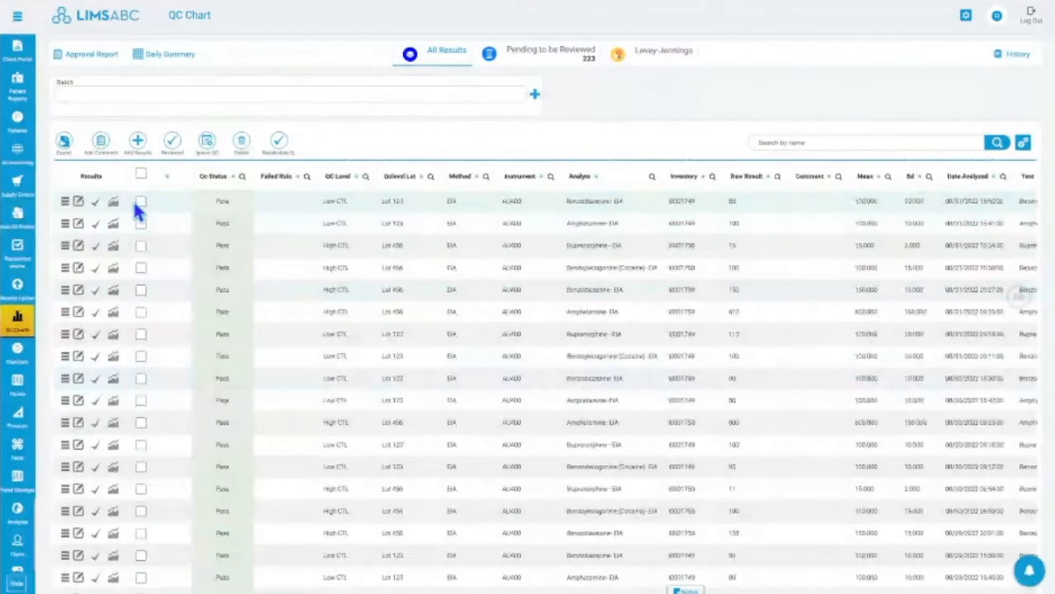
- Select the first ten QC results and clear the selection
click(141, 173)
click(141, 377)
click(141, 400)
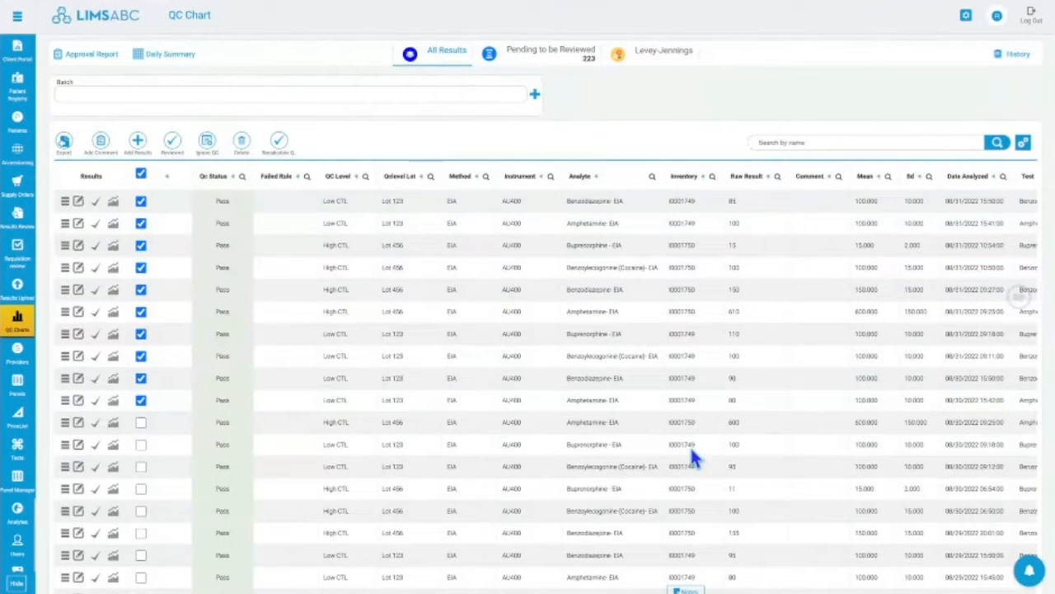
click(141, 174)
- Open the chart of the failed Low CTL result for Benzodiazepine- EIA
scroll(119, 292, down, 1)
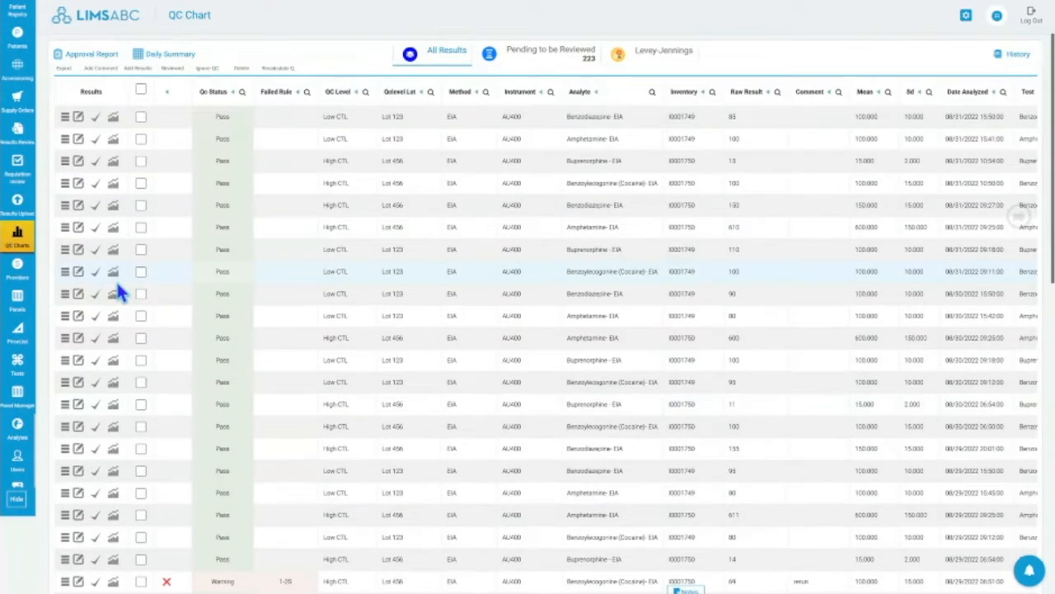
scroll(119, 293, down, 8)
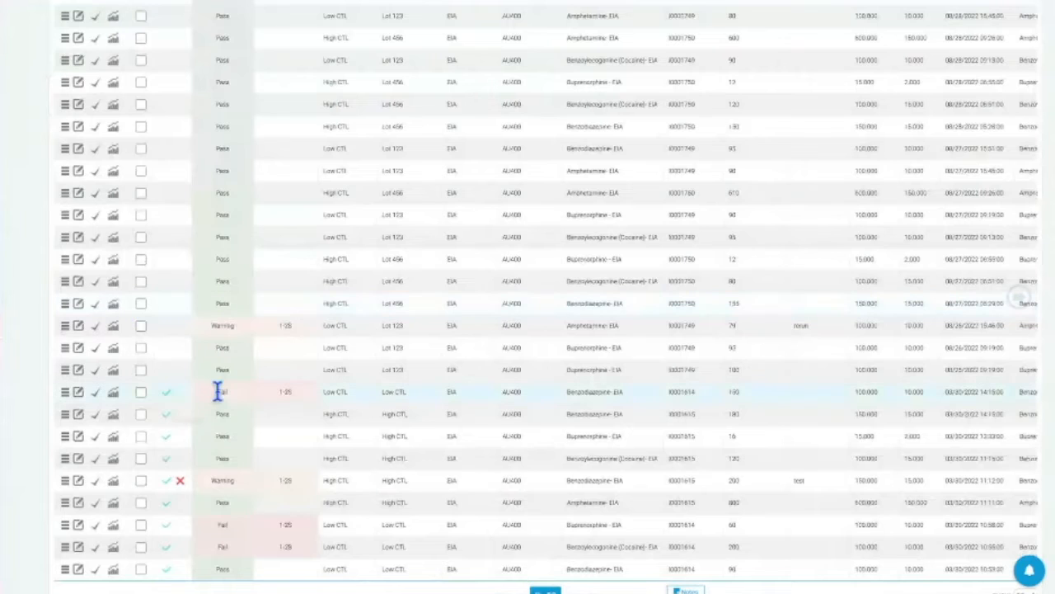
click(118, 402)
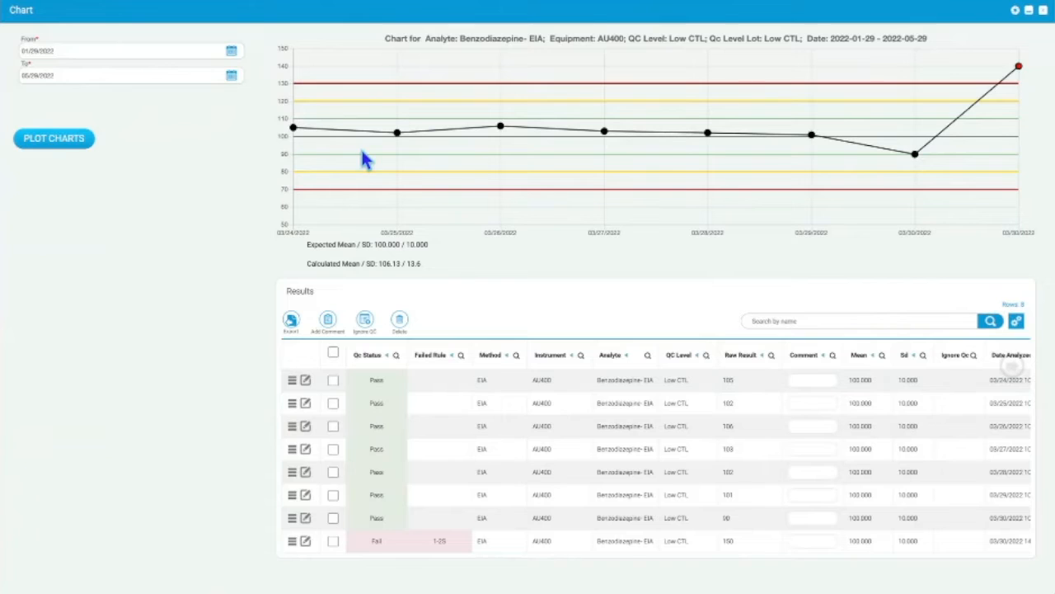
- Select all results listed below the Benzodiazepine- EIA chart and close the chart window
click(333, 352)
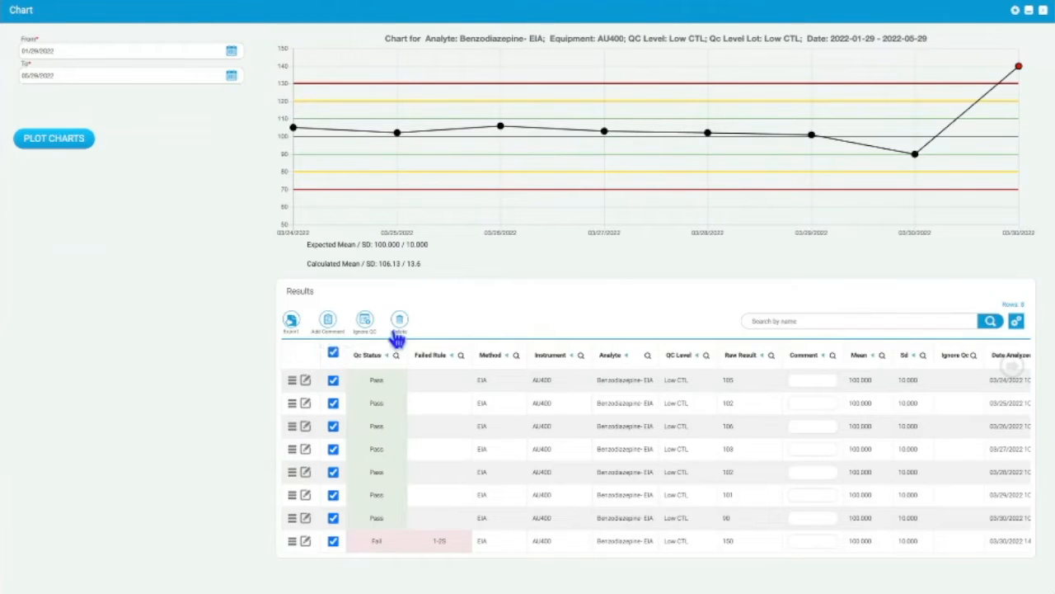
click(333, 353)
click(333, 353)
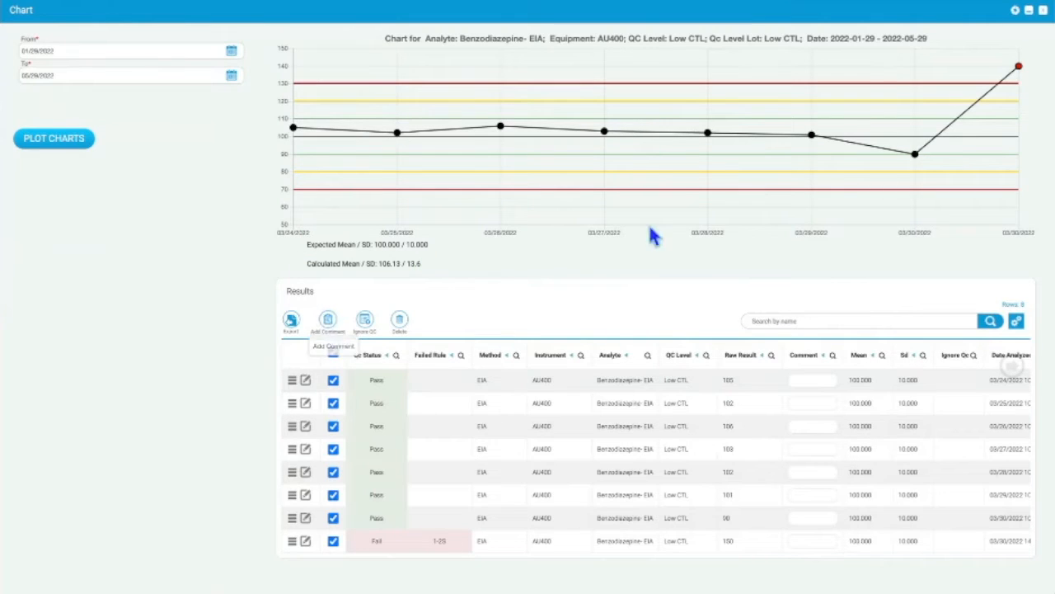
click(1043, 11)
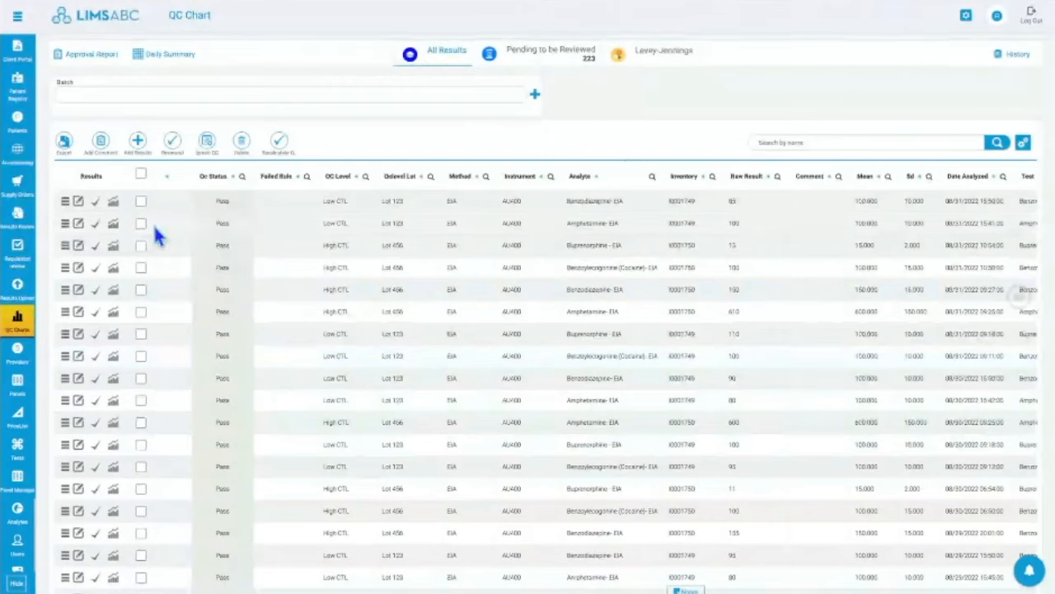
- Select the consecutive passing results above the first warning, up to the newest result, and clear the selection
scroll(141, 220, down, 3)
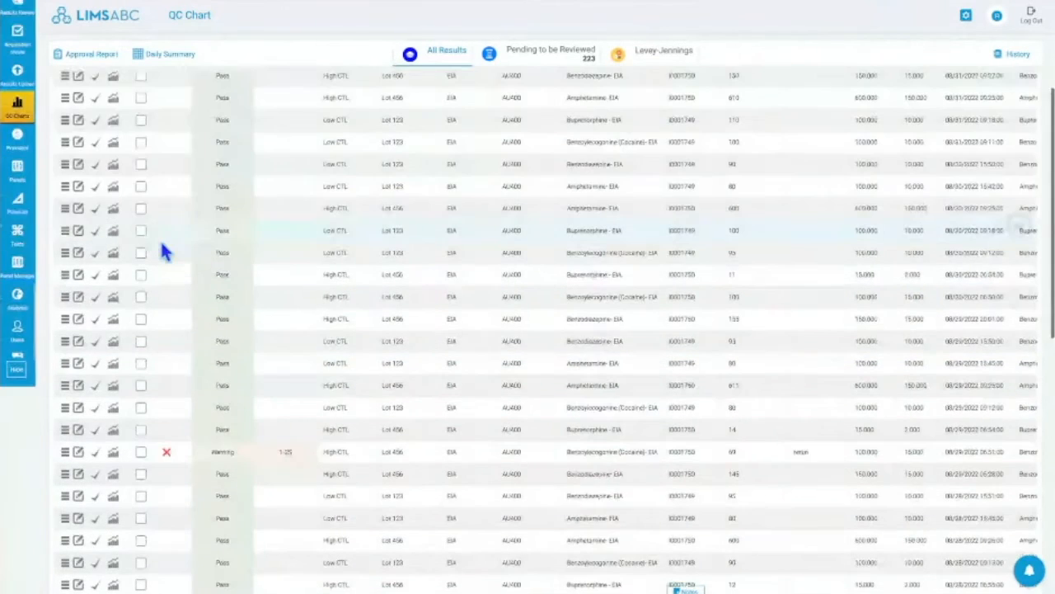
drag(141, 432, 141, 56)
scroll(141, 174, up, 2)
drag(144, 163, 140, 130)
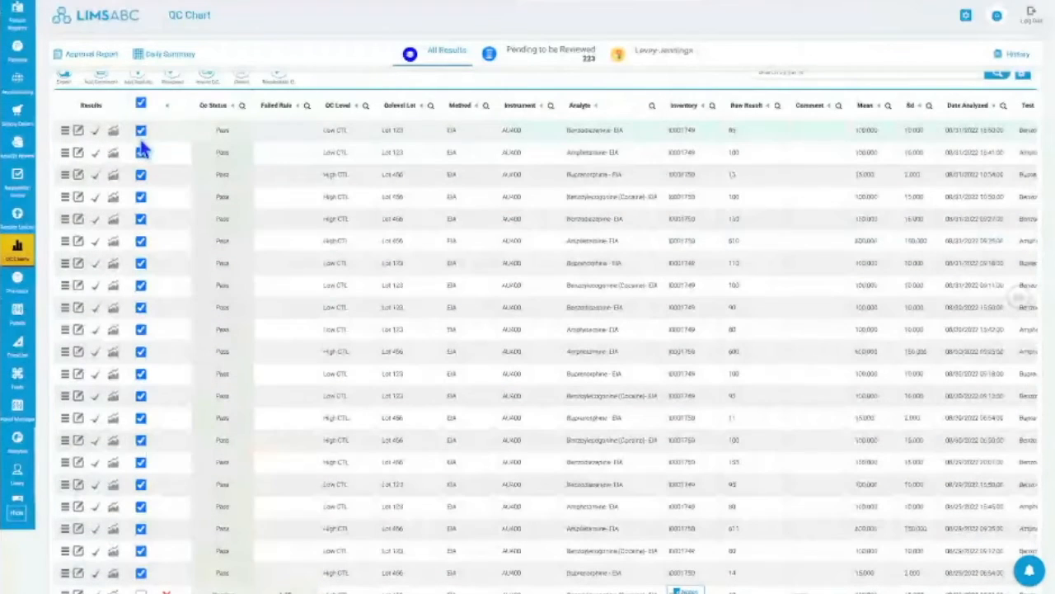
scroll(181, 169, up, 1)
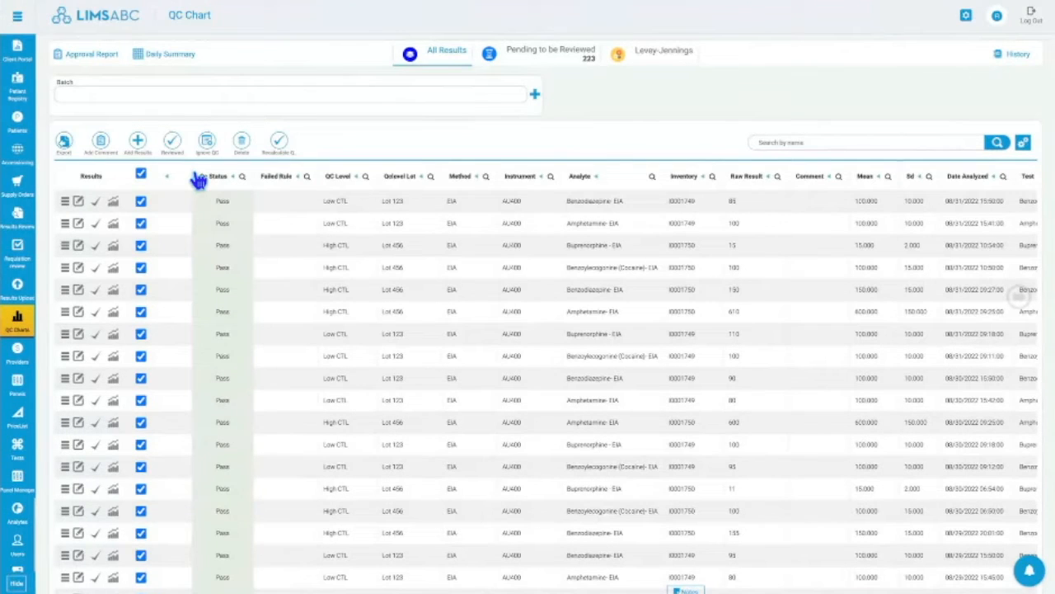
click(141, 174)
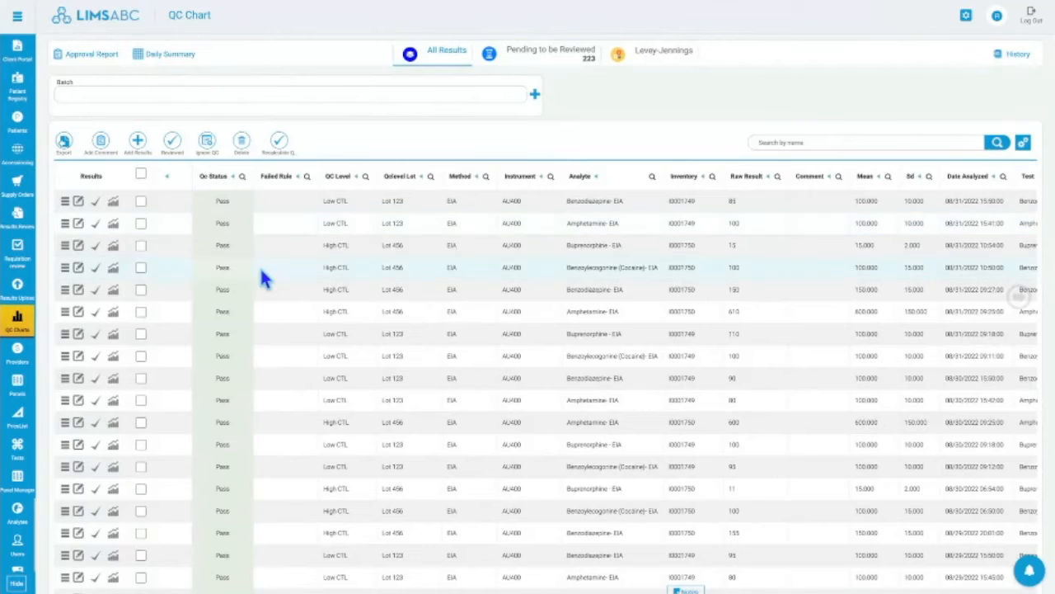
scroll(263, 284, down, 1)
scroll(295, 272, up, 1)
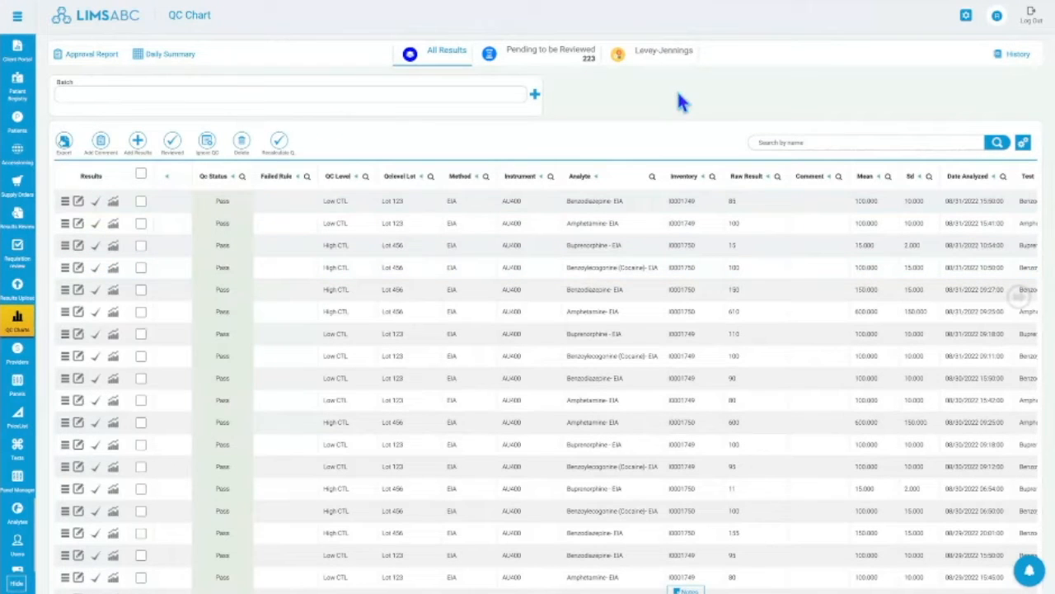
- Open the Levey-Jennings view and set the date range to this month
click(672, 56)
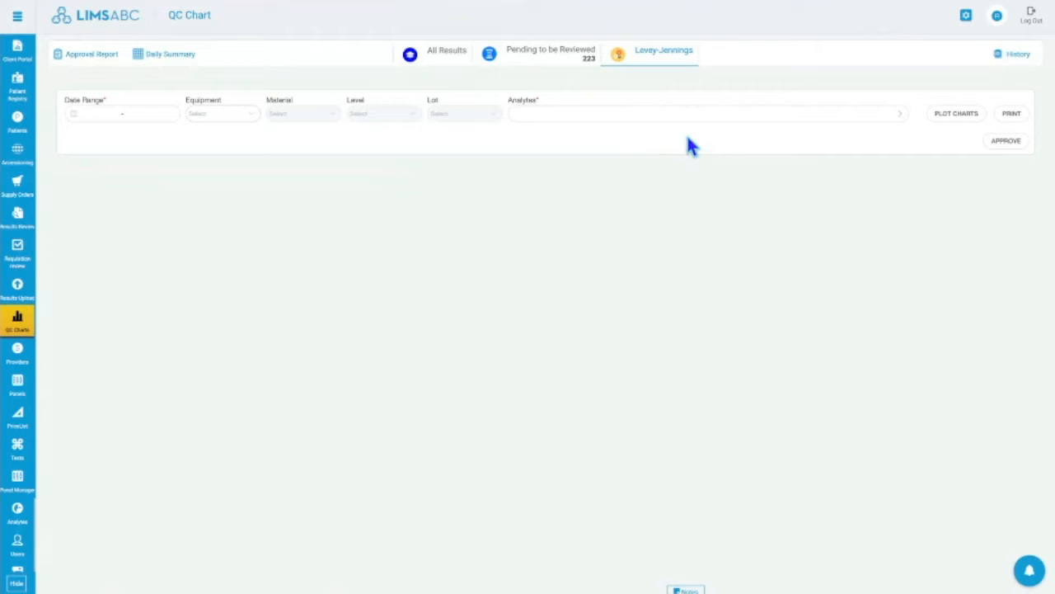
click(143, 113)
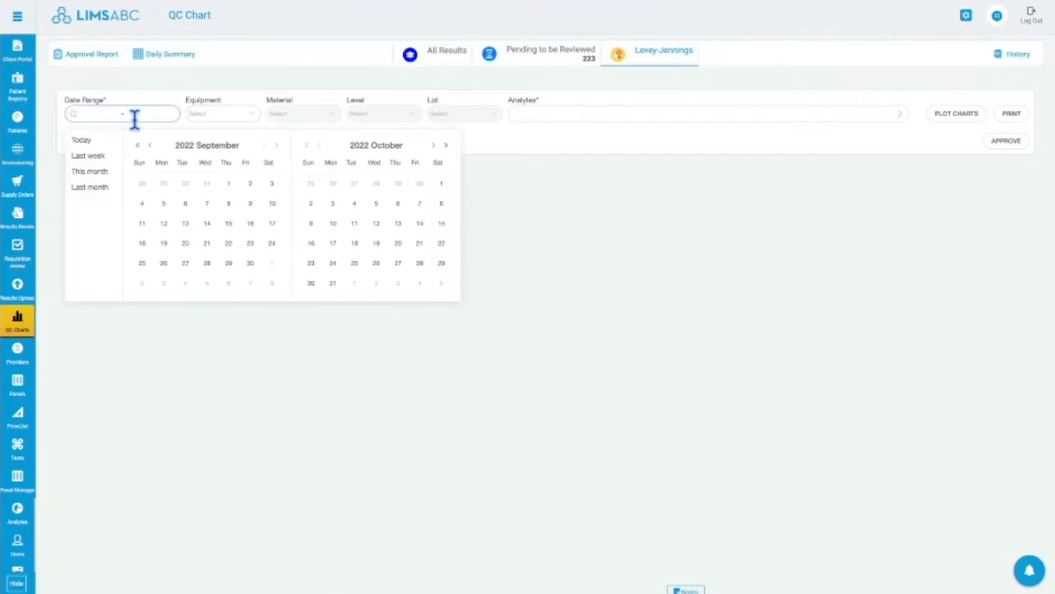
click(94, 173)
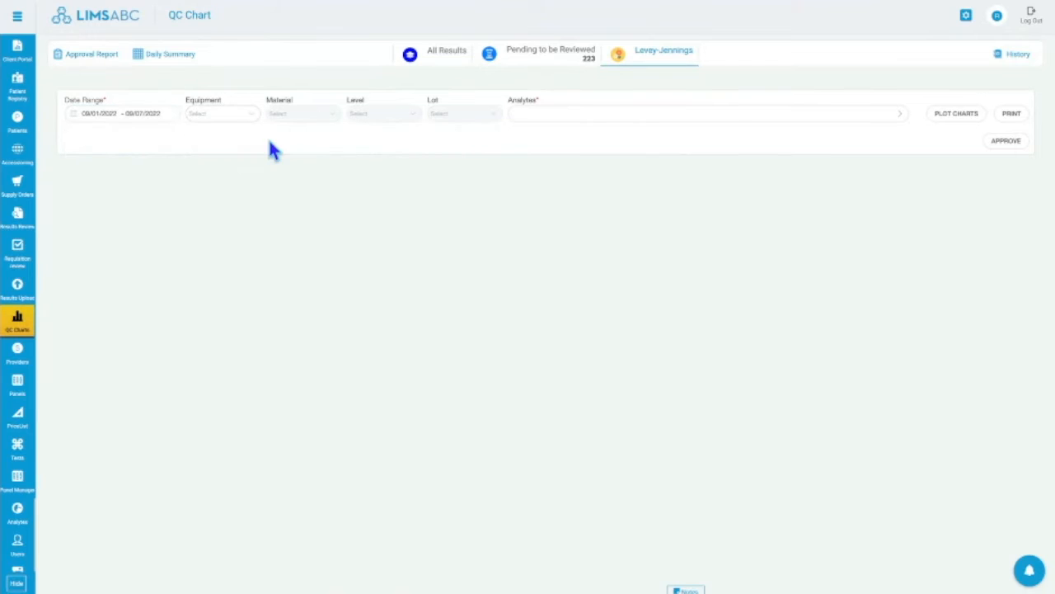
- Filter the charts by equipment AU400 and material AU400-Drug Screening, and check the available analytes
click(234, 116)
click(239, 142)
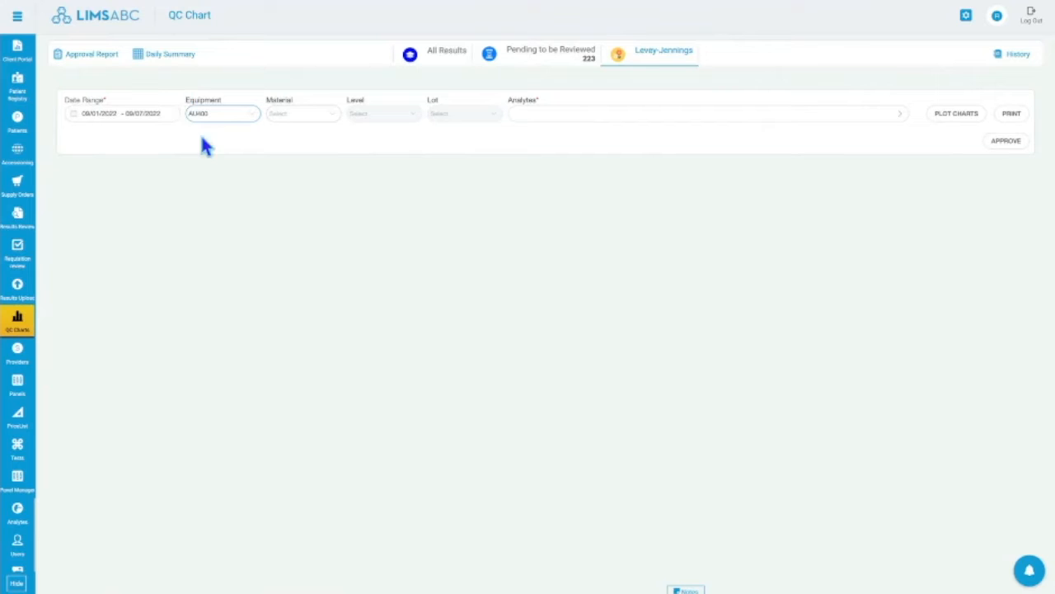
click(301, 113)
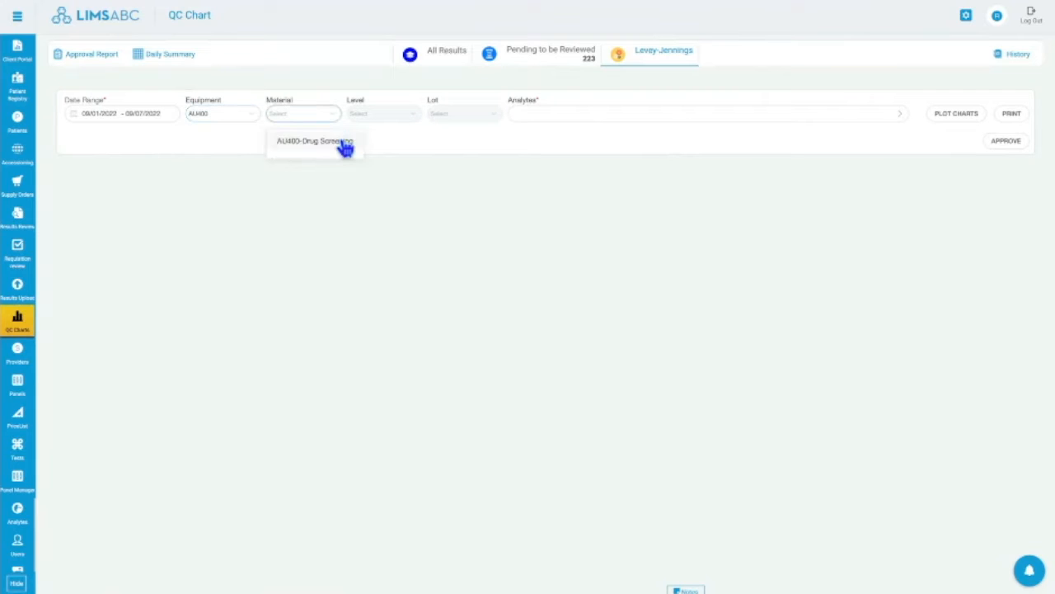
click(332, 144)
click(695, 116)
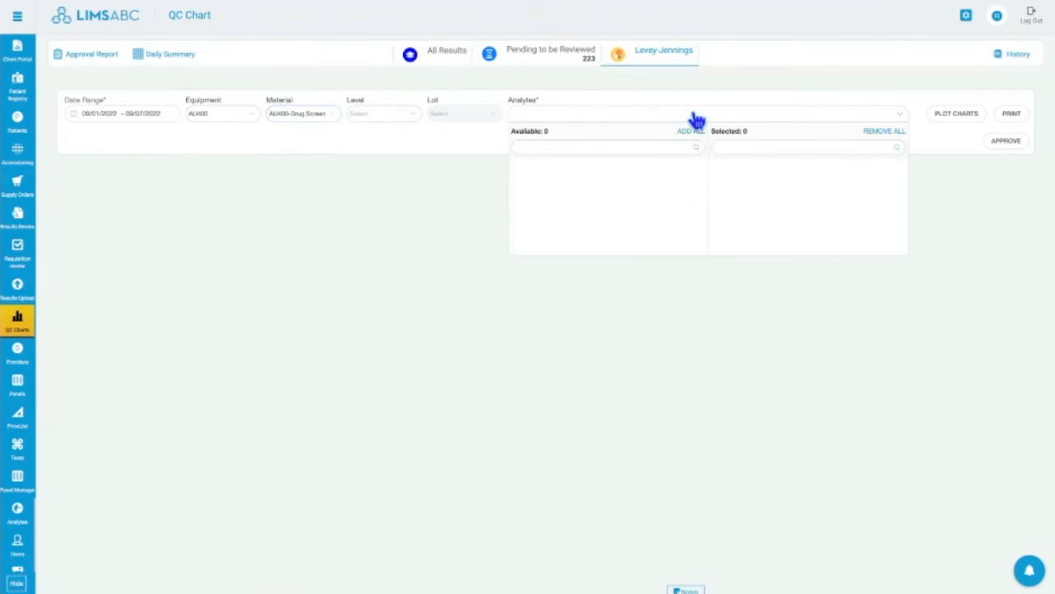
- Set the start of the date range to 09/01/2020
click(118, 113)
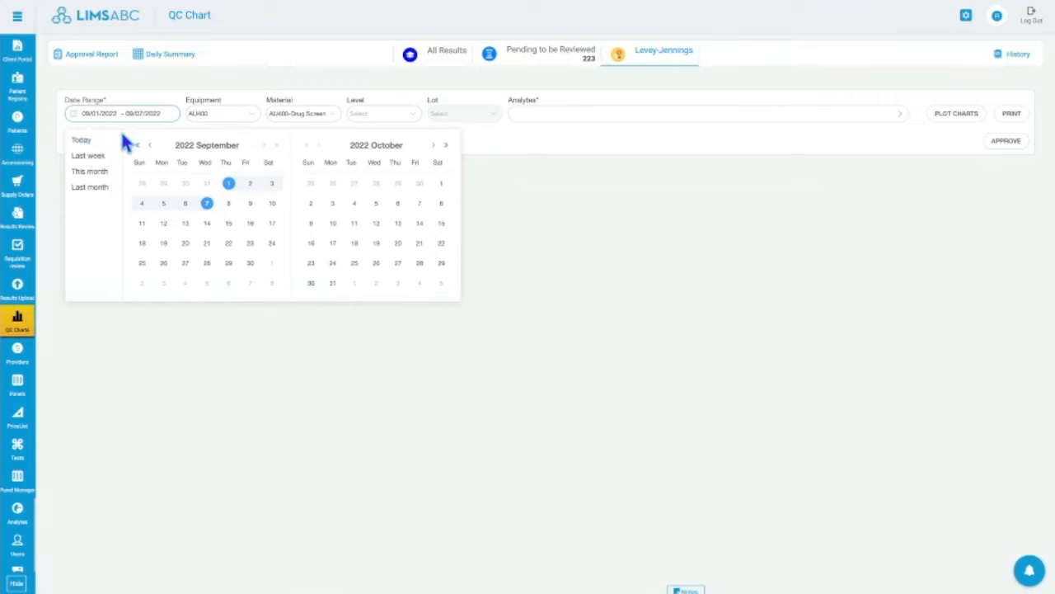
key(BackSpace)
text(0)
key(Return)
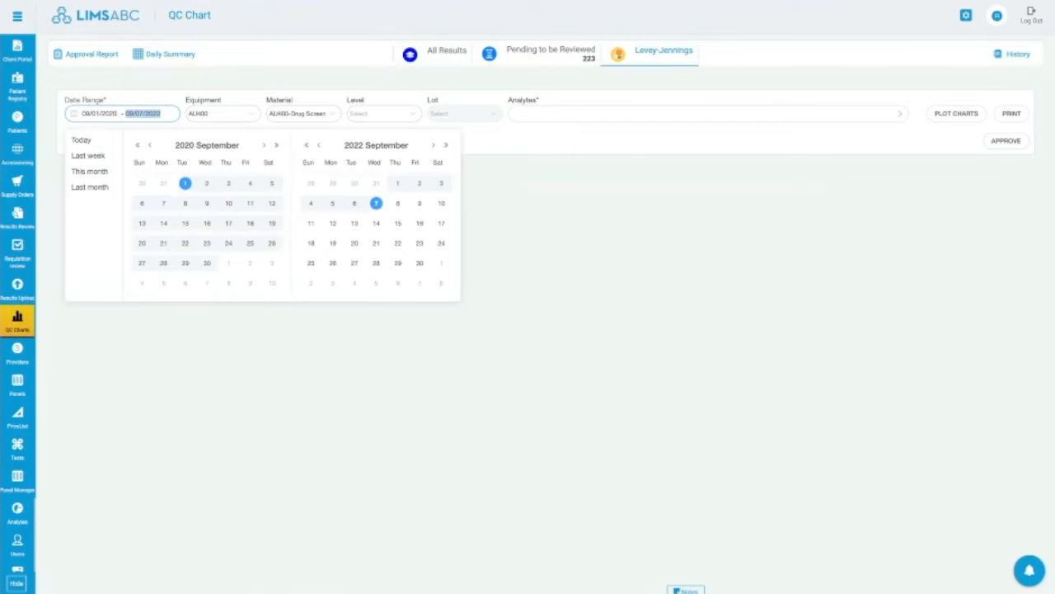
click(487, 137)
- Plot and approve the Levey-Jennings charts for all available analytes
click(546, 120)
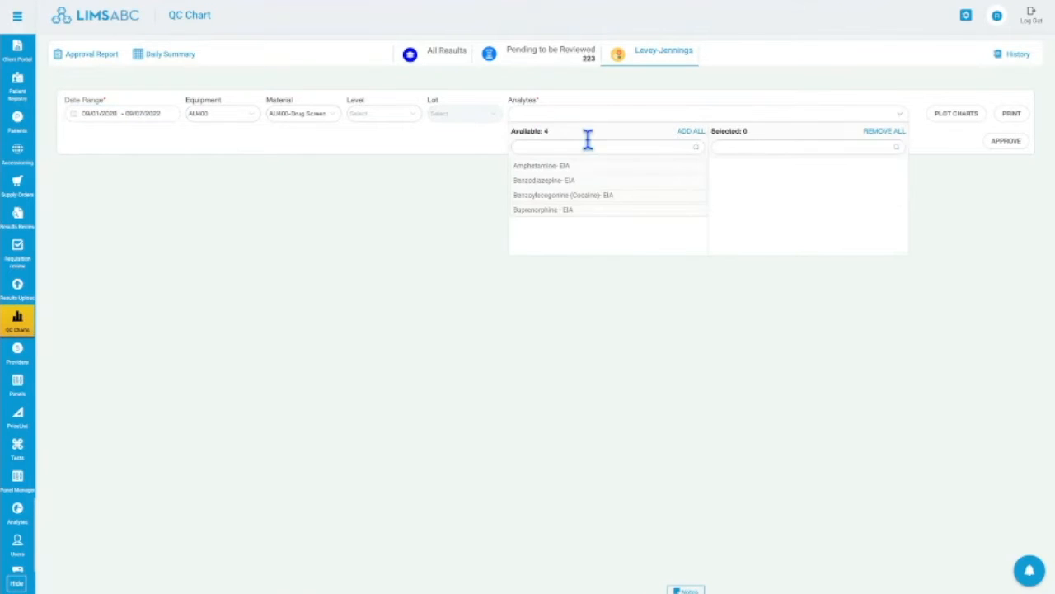
click(693, 132)
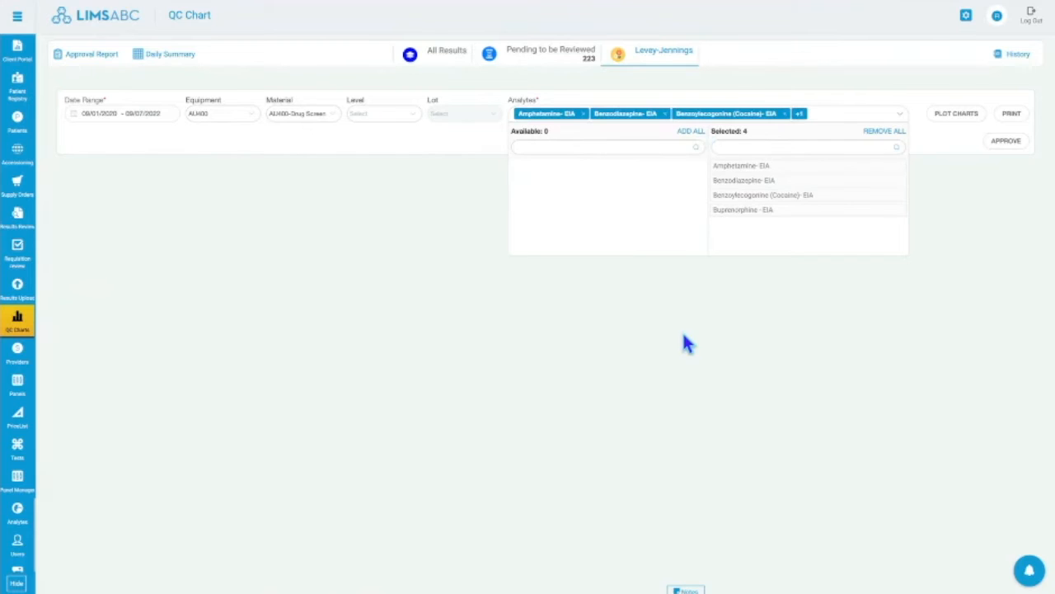
click(903, 119)
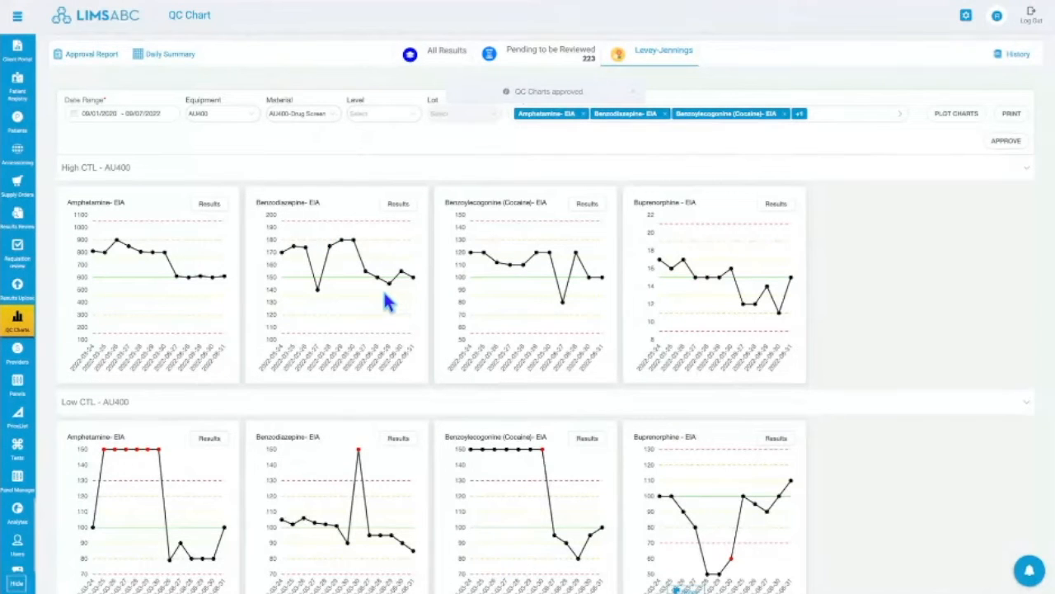
- Collapse the High CTL - AU400 and Low CTL - AU400 chart groups
click(1031, 172)
click(866, 198)
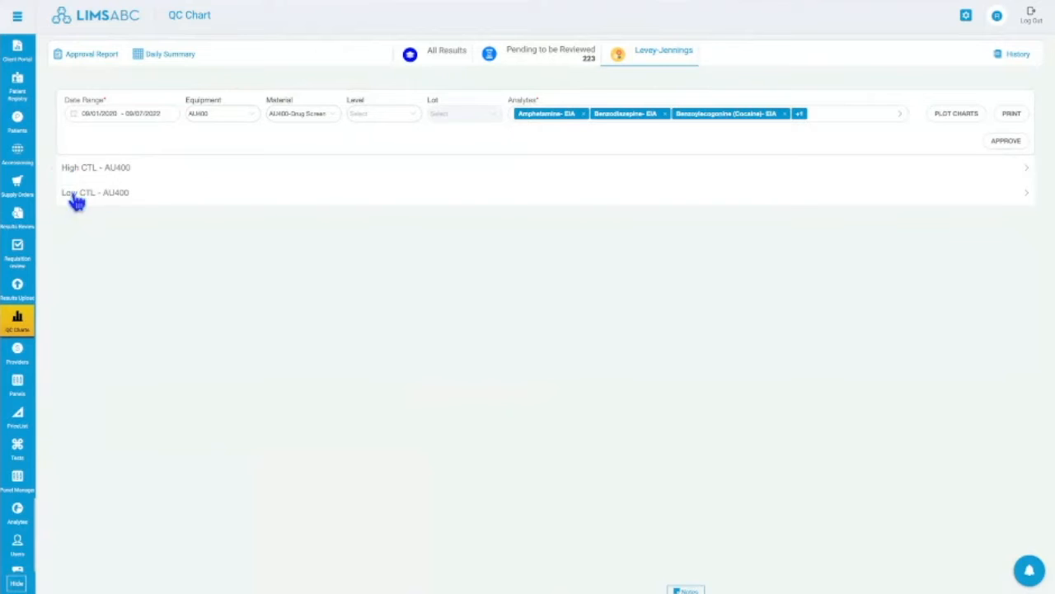
- Expand the High CTL - AU400 and Low CTL - AU400 chart groups to show all analyte charts
click(1029, 174)
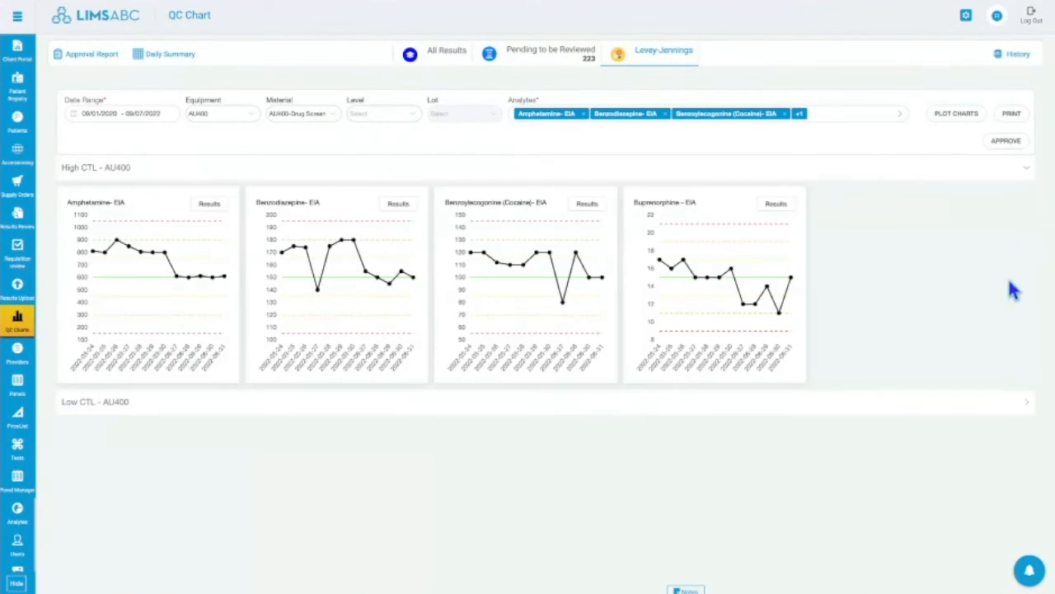
click(1026, 405)
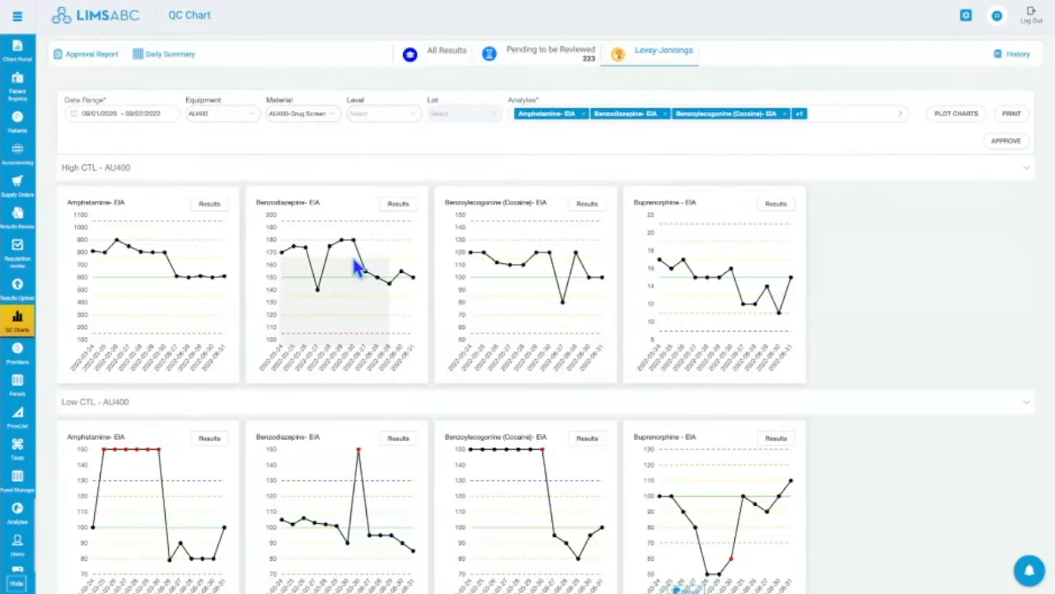
scroll(758, 307, down, 1)
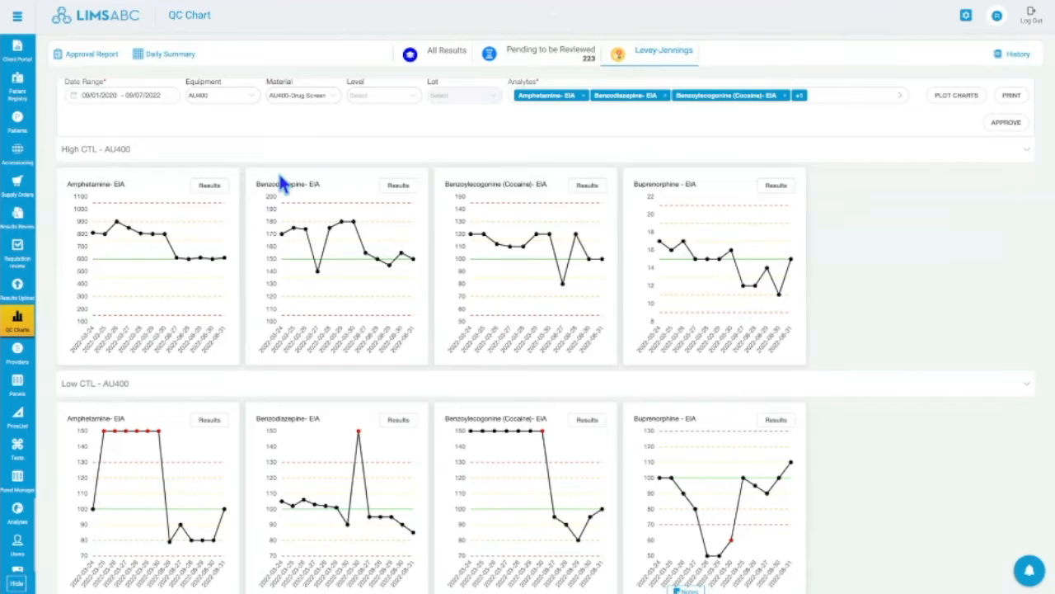
click(422, 385)
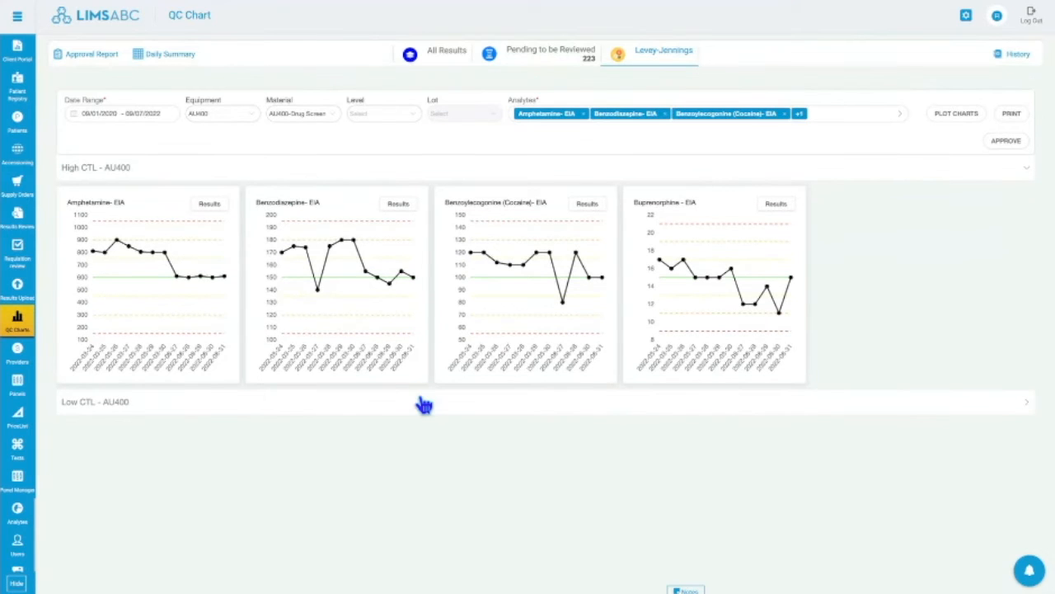
click(423, 403)
- Check the results behind the Low CTL Amphetamine - EIA chart, close the list and compare the High CTL and Low CTL charts
click(211, 442)
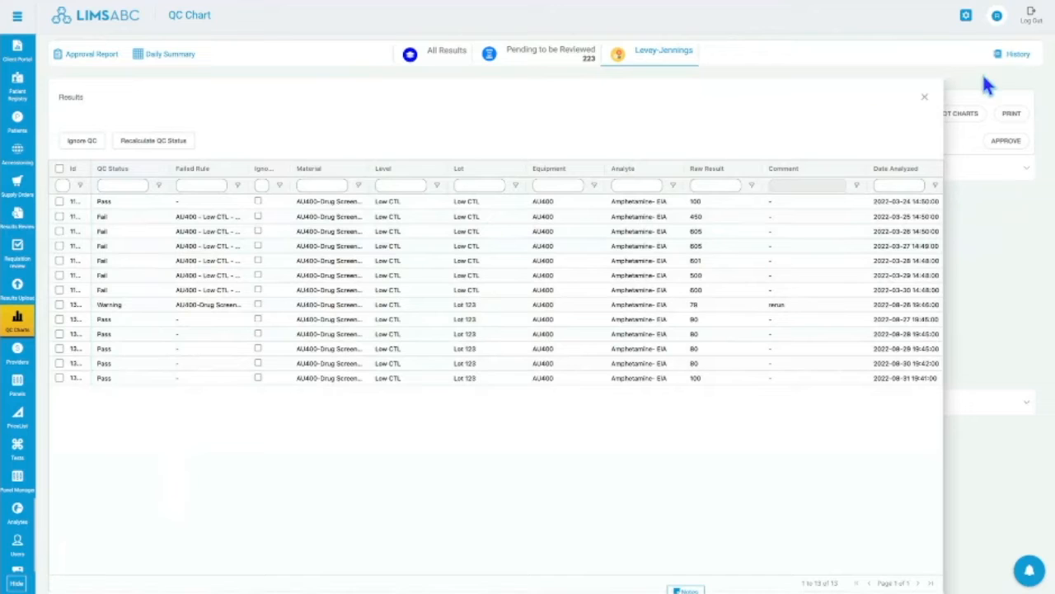
click(925, 100)
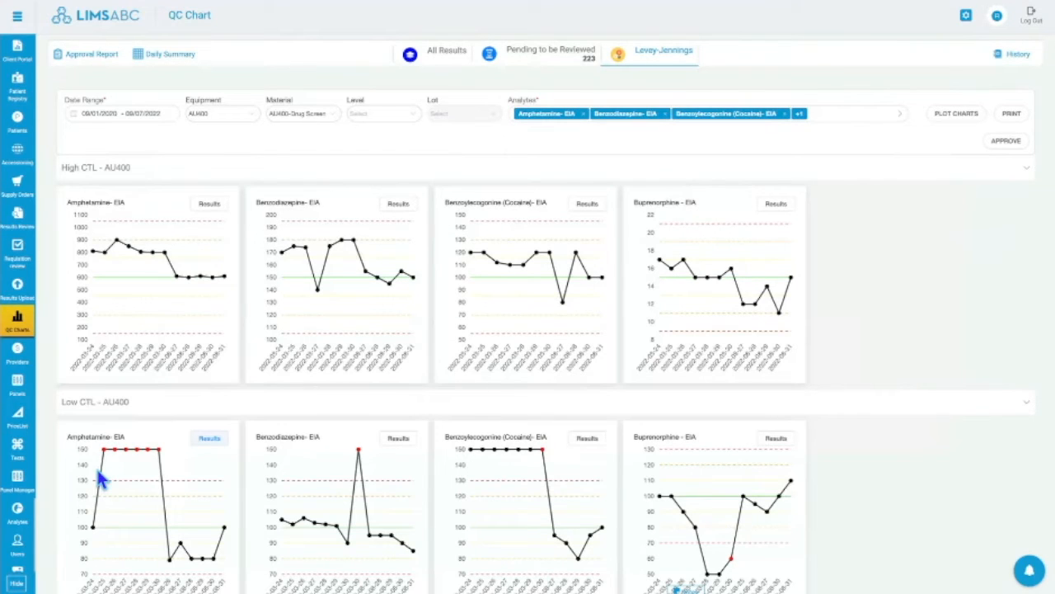
scroll(401, 471, down, 1)
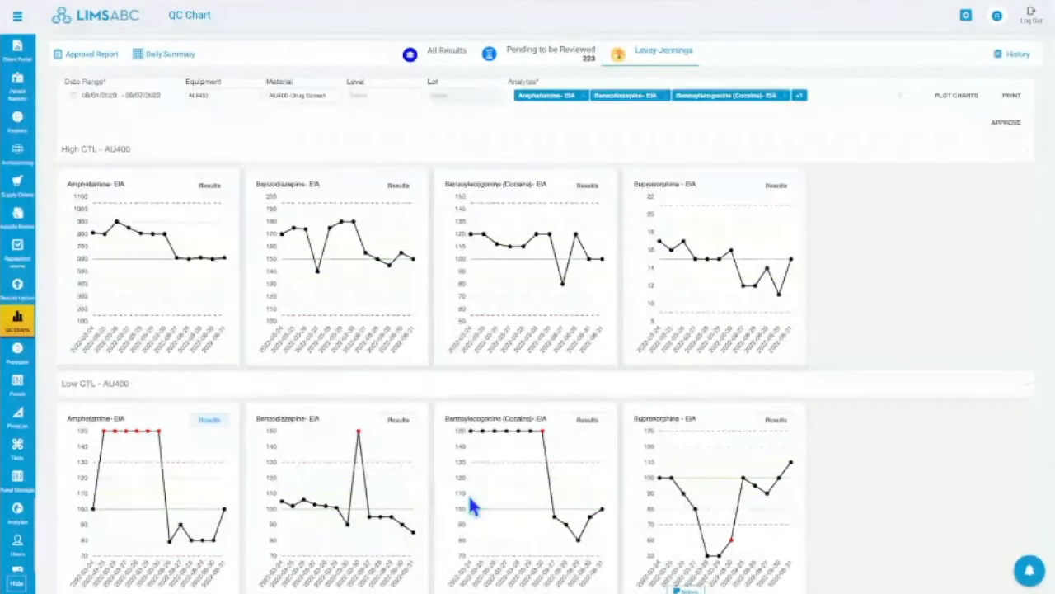
scroll(472, 507, up, 1)
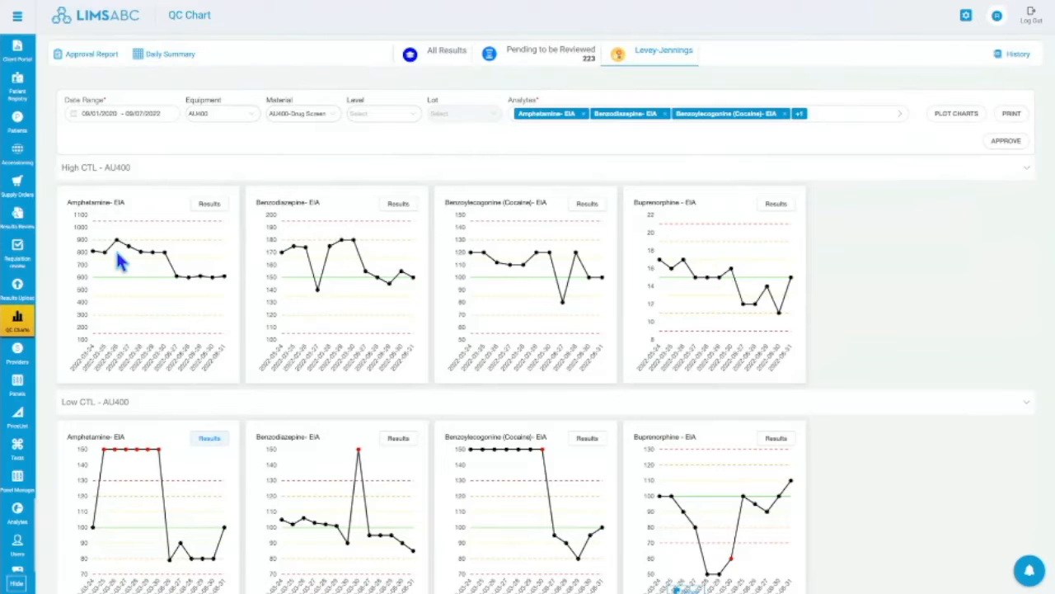
scroll(123, 281, down, 1)
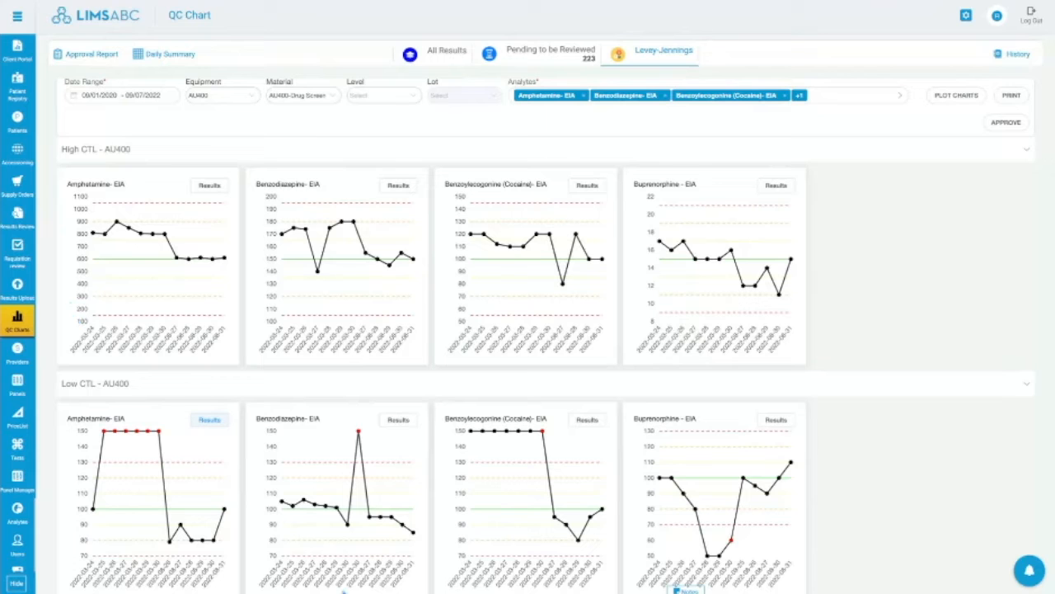
scroll(921, 189, up, 1)
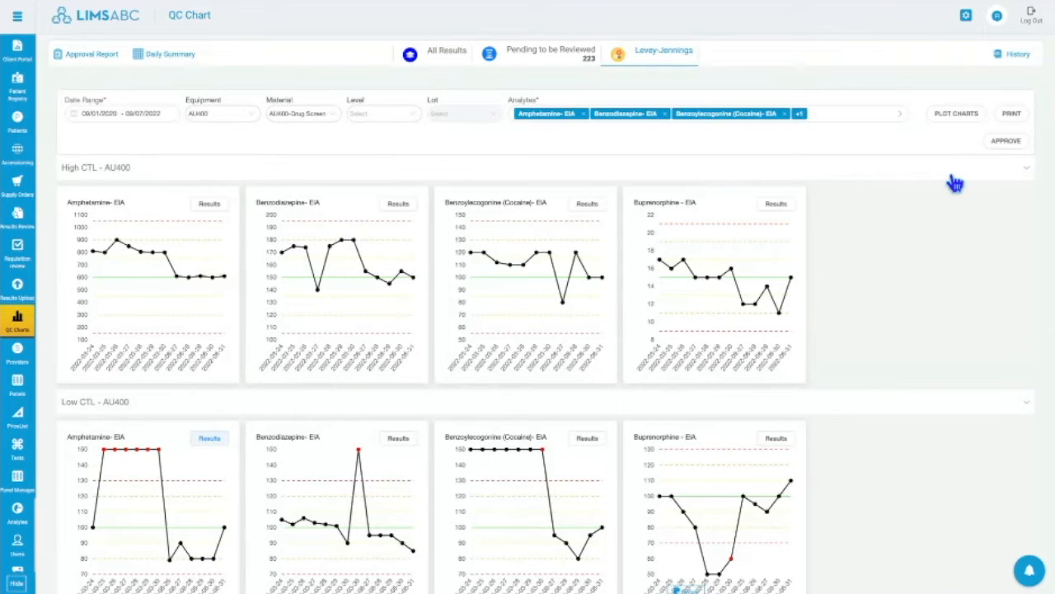
- Open the PDF report of the newest Buprenorphine - EIA approval, ranging from 09/01/2020 to 09/07/2022, from the approval history
click(1007, 58)
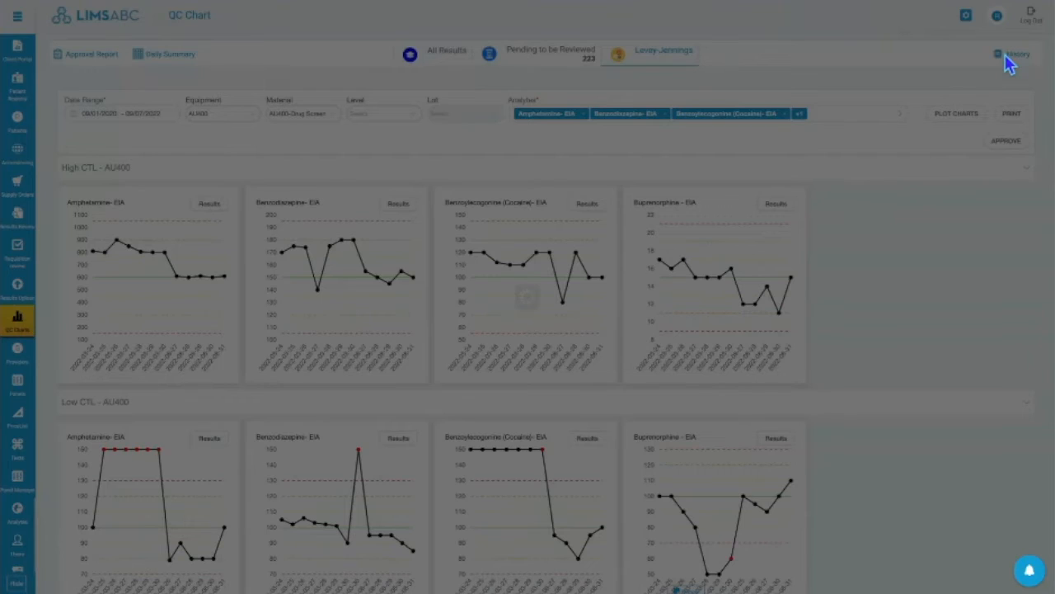
scroll(438, 356, down, 3)
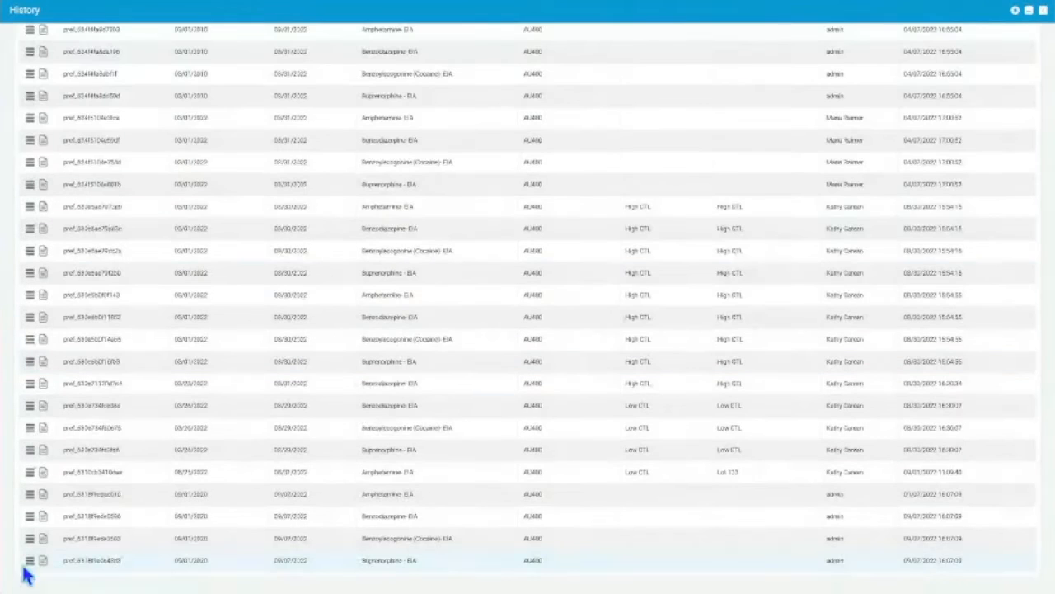
click(43, 562)
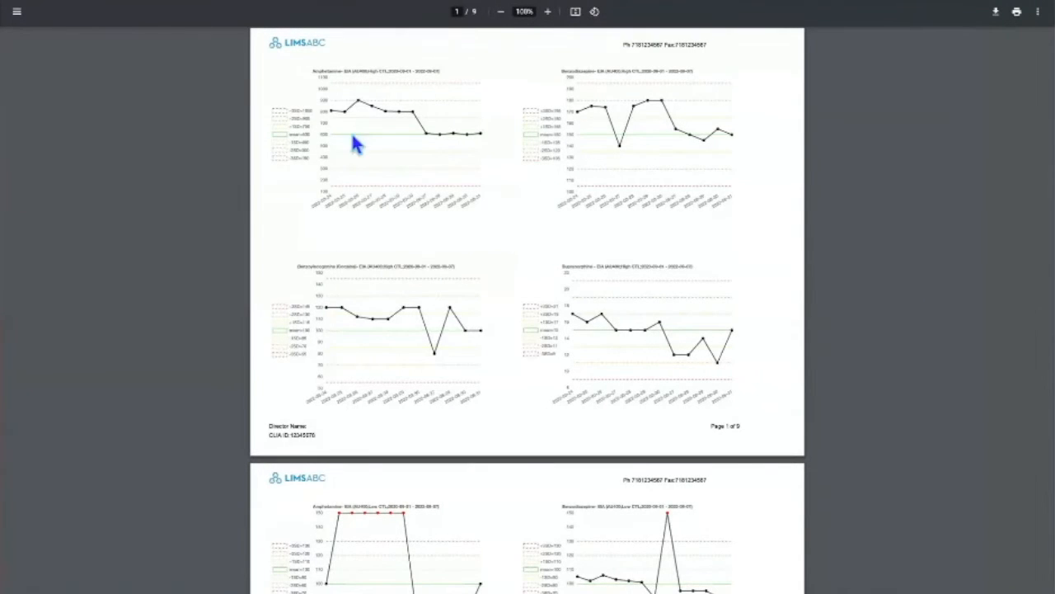
- Read the report's charts and its High CTL and Low CTL result tables, including failed rules and comments, and close the approval history
scroll(450, 236, down, 15)
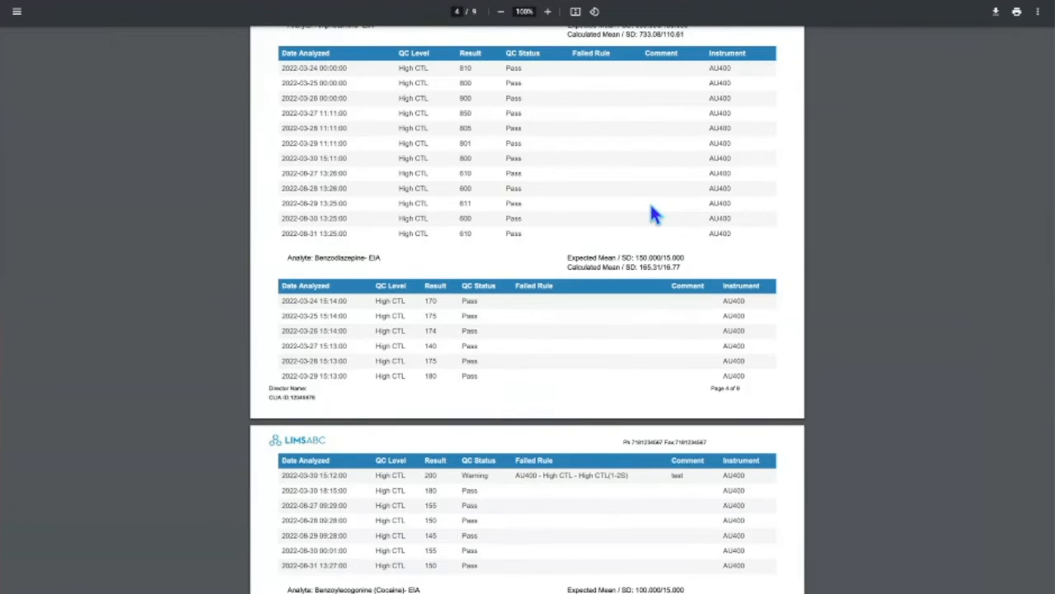
scroll(652, 212, down, 5)
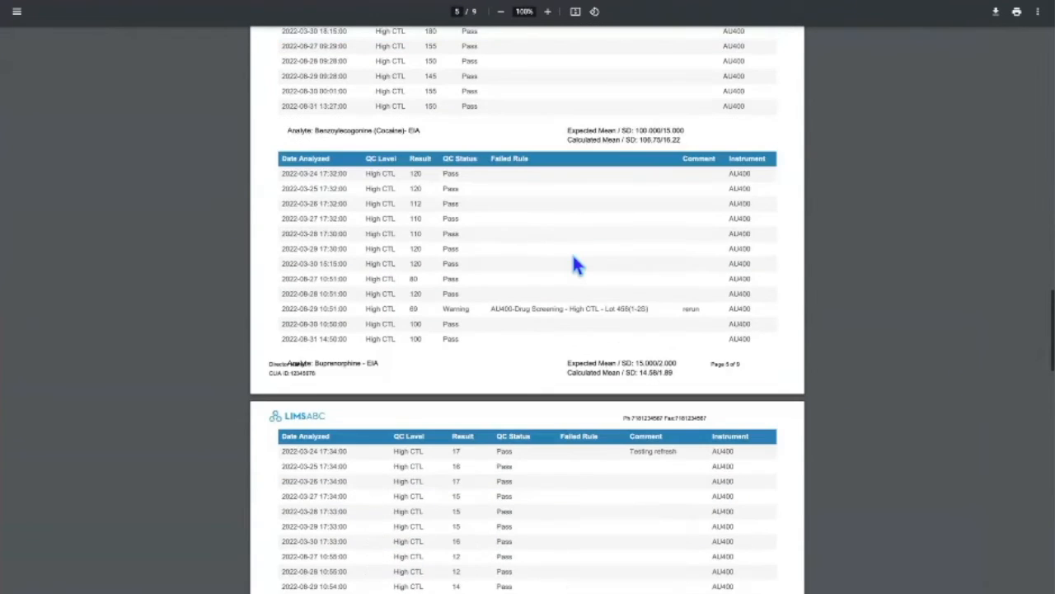
scroll(575, 266, down, 5)
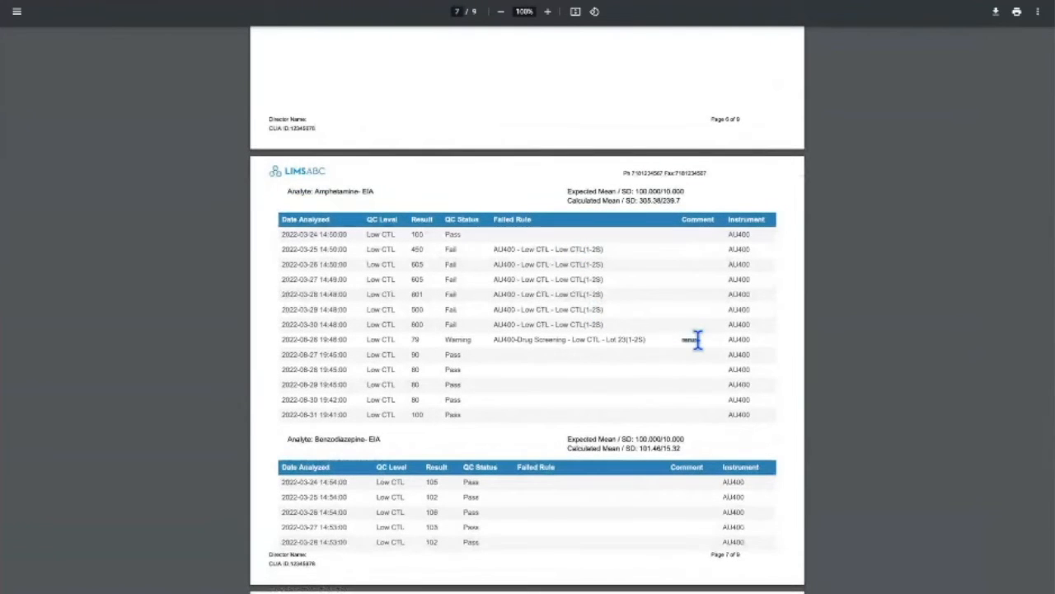
scroll(656, 363, down, 10)
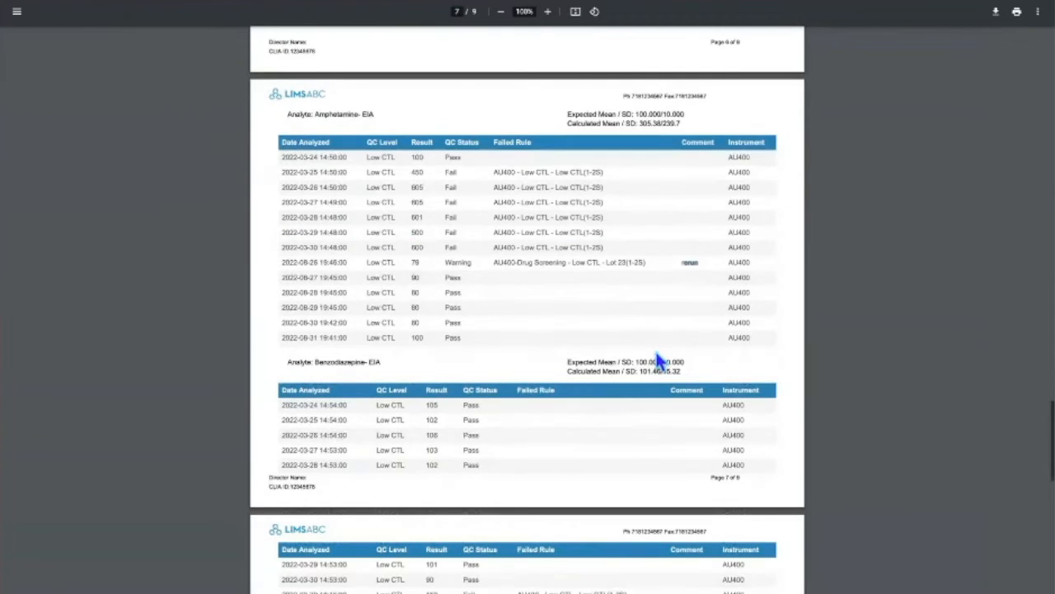
key(Home)
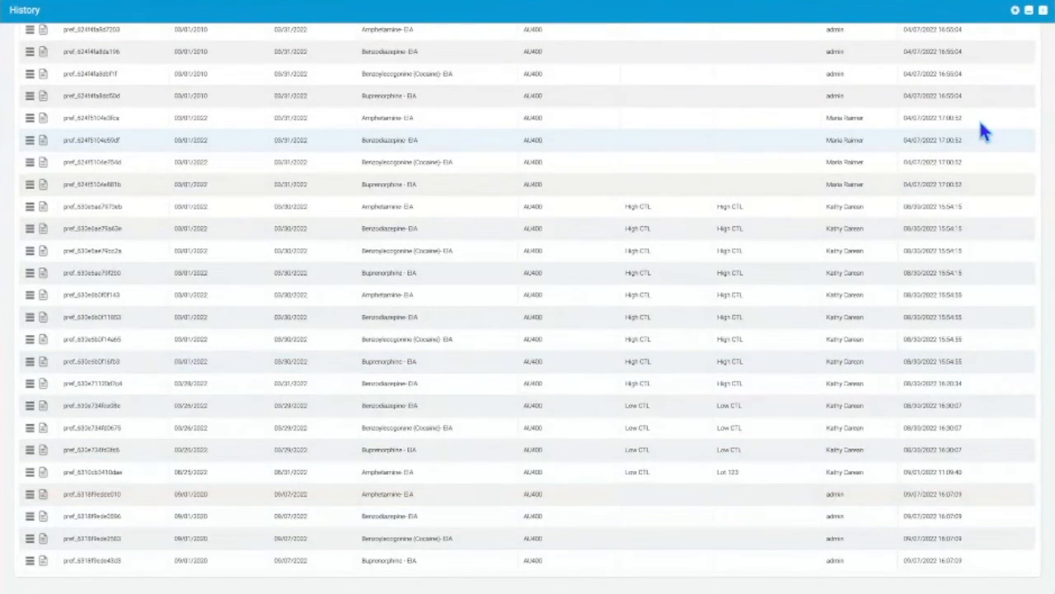
click(1044, 11)
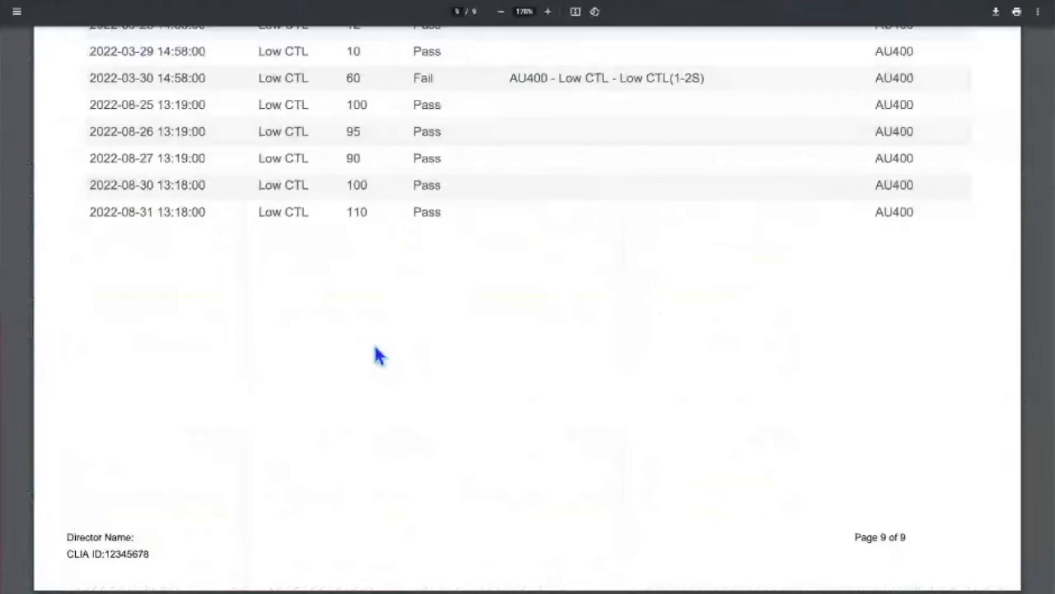
- Examine the enlarged nine-page report, from the Low CTL result tables on the last pages back to the Levey-Jennings charts
scroll(377, 353, up, 3)
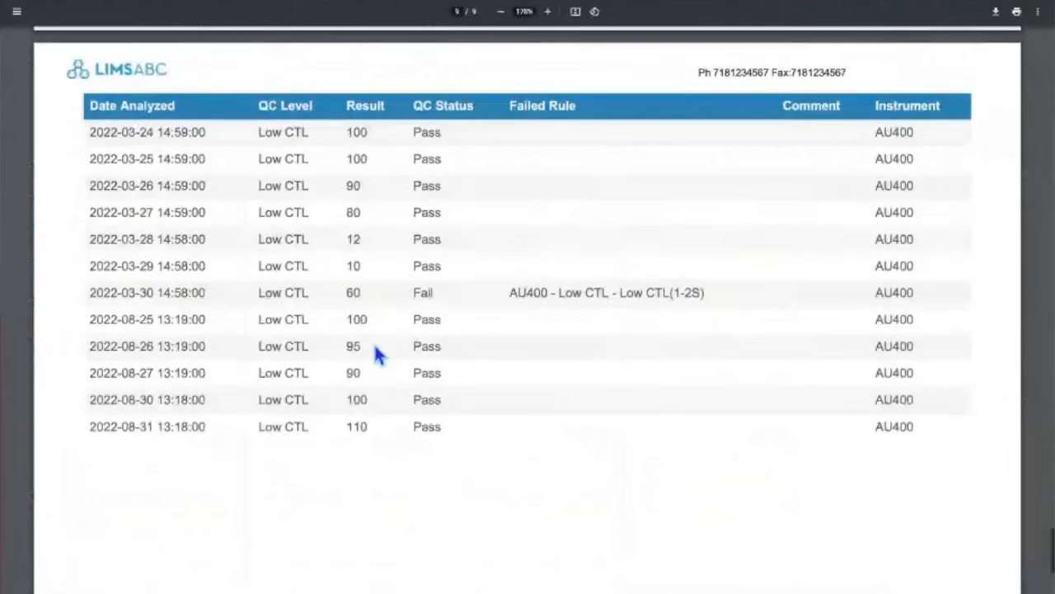
scroll(378, 353, up, 3)
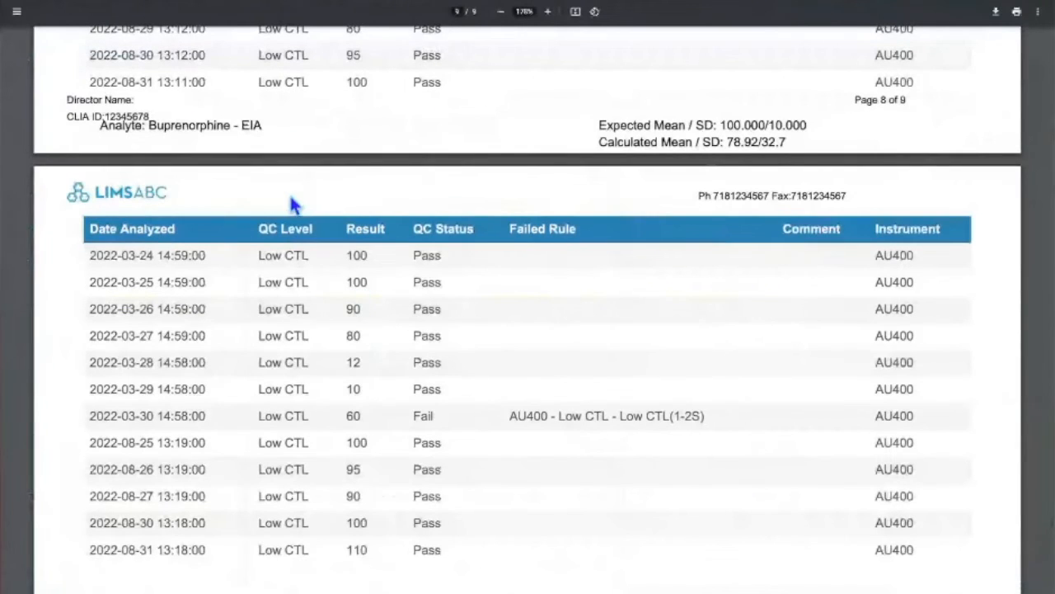
scroll(291, 191, up, 4)
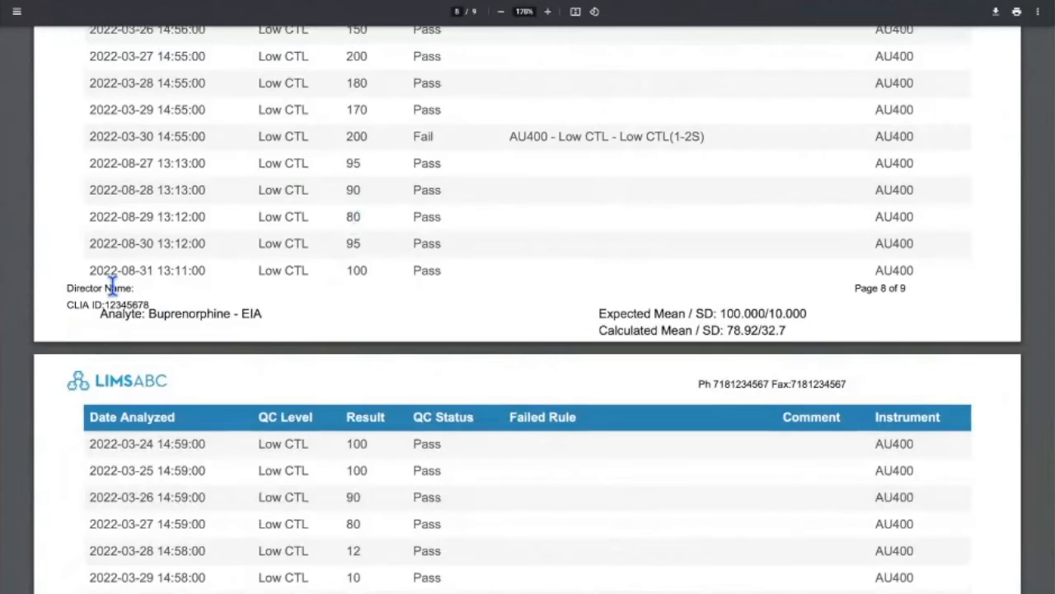
scroll(247, 318, up, 20)
scroll(248, 318, up, 15)
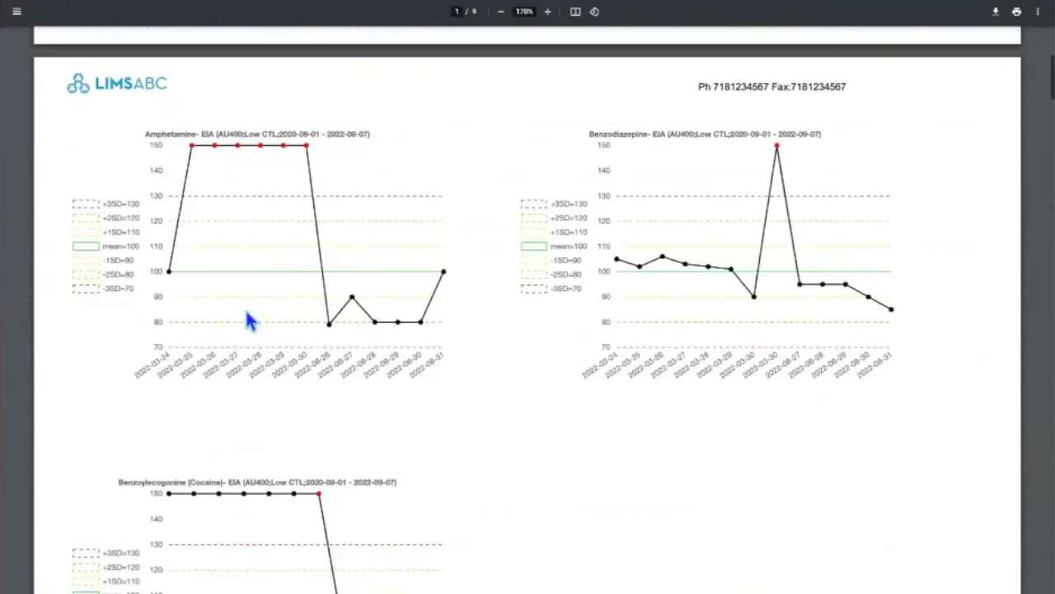
scroll(533, 312, down, 4)
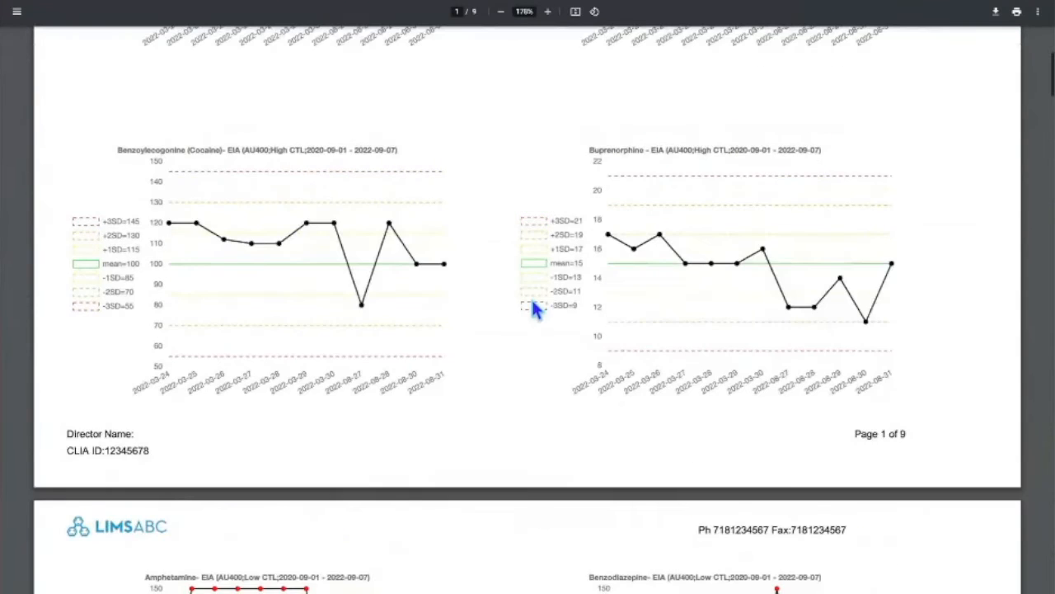
key(End)
scroll(471, 424, up, 5)
scroll(309, 394, down, 5)
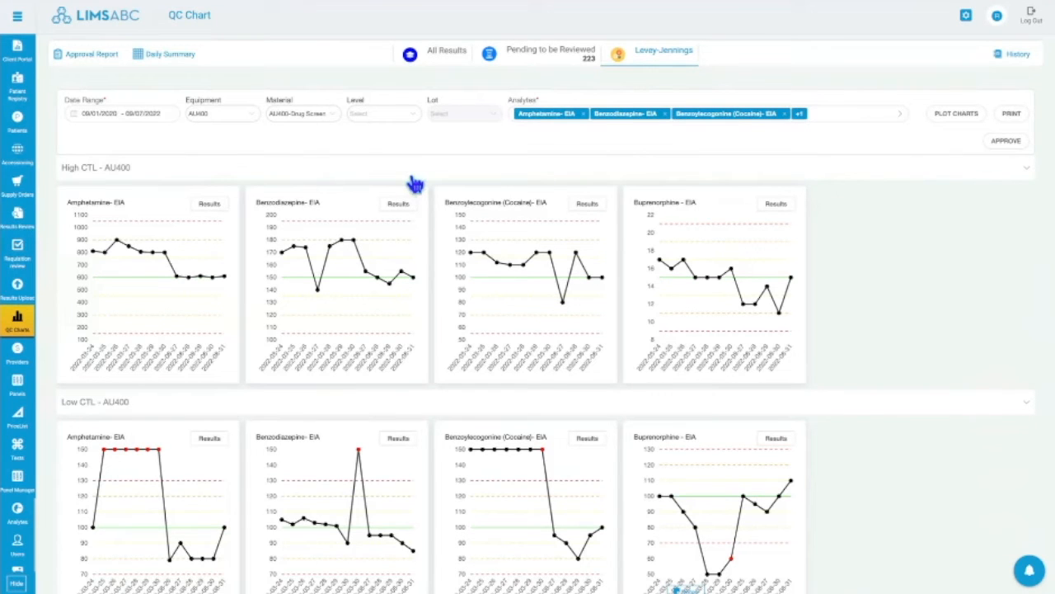
- In the High CTL Amphetamine - EIA results, widen the Id column and select results 13825, 13824, 13823 and 13822
click(209, 204)
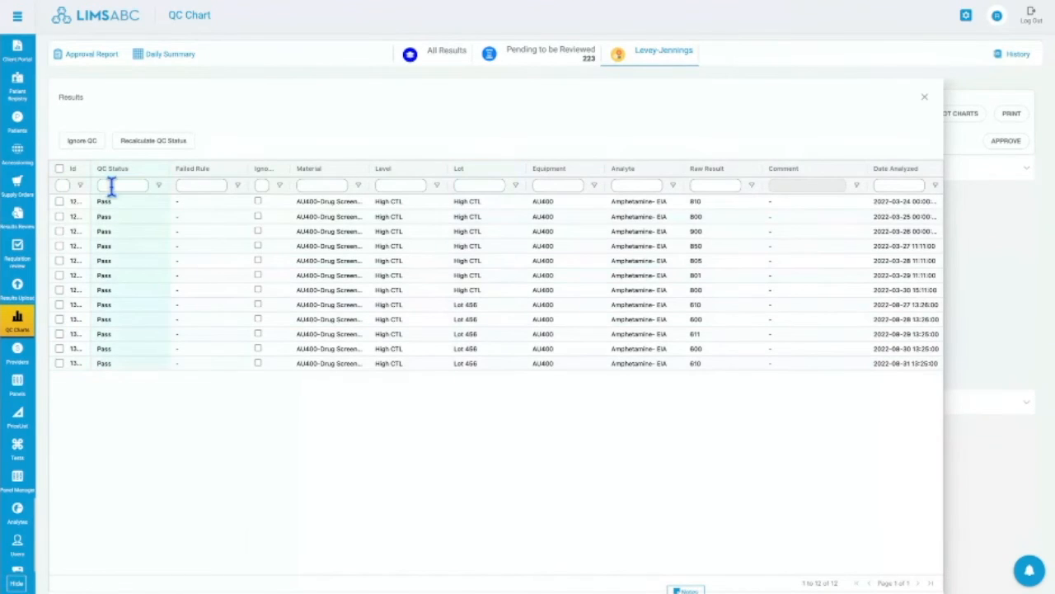
drag(88, 169, 106, 168)
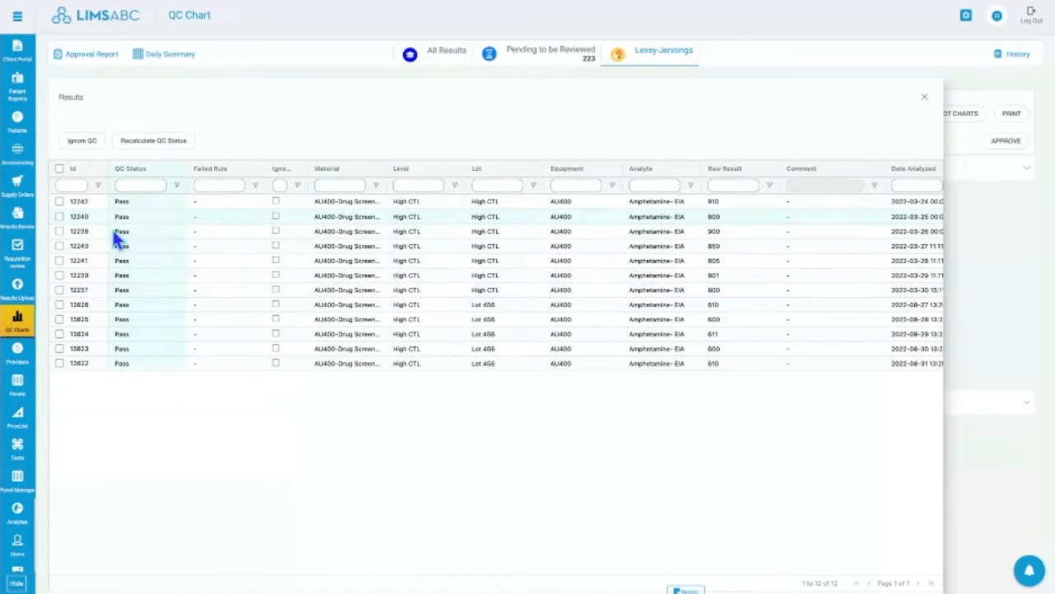
drag(64, 322, 71, 410)
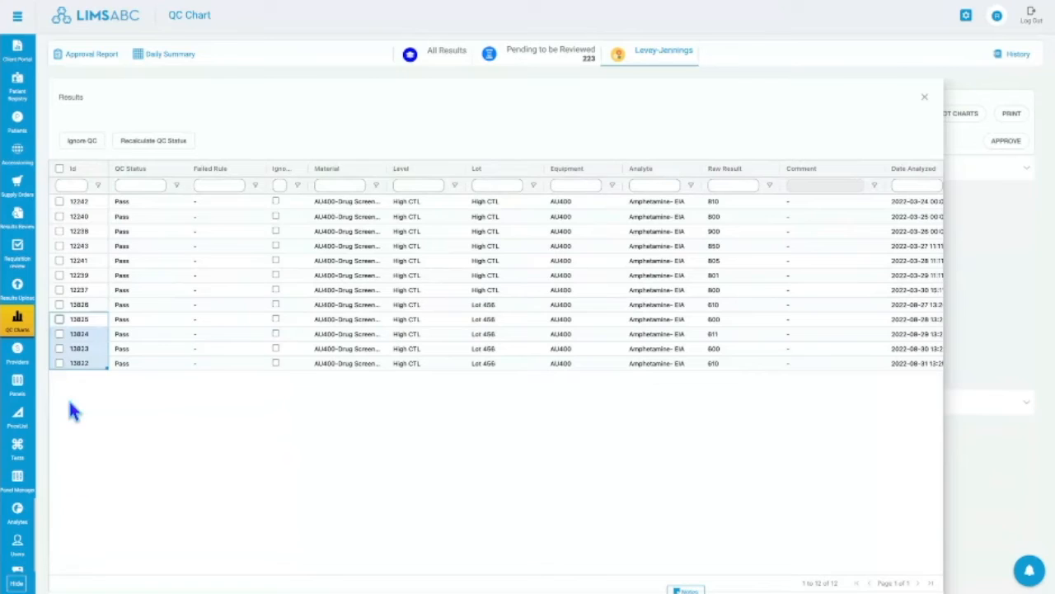
click(59, 319)
click(59, 334)
click(59, 348)
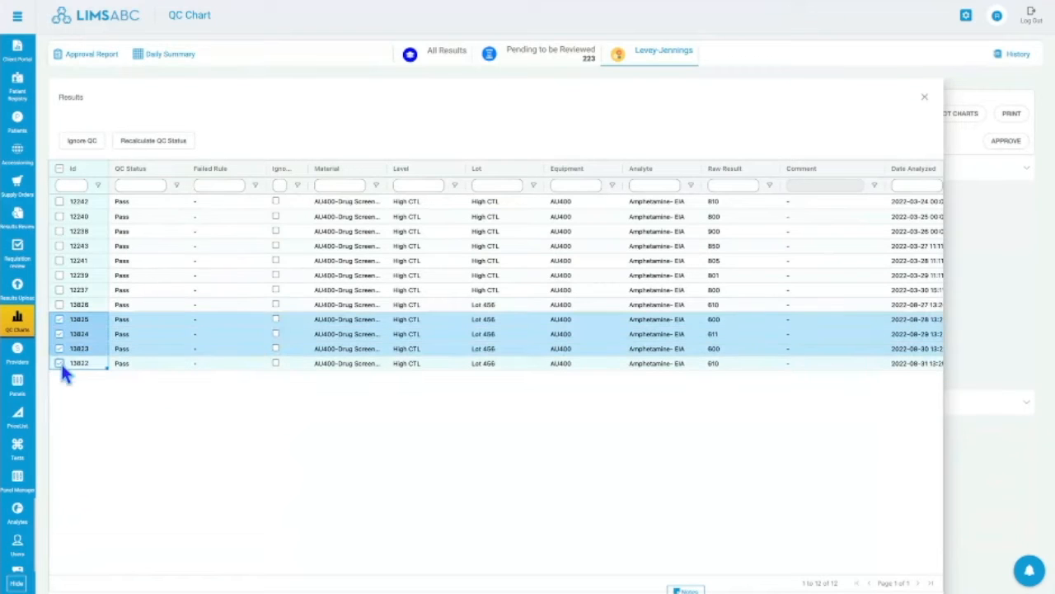
click(58, 363)
click(95, 142)
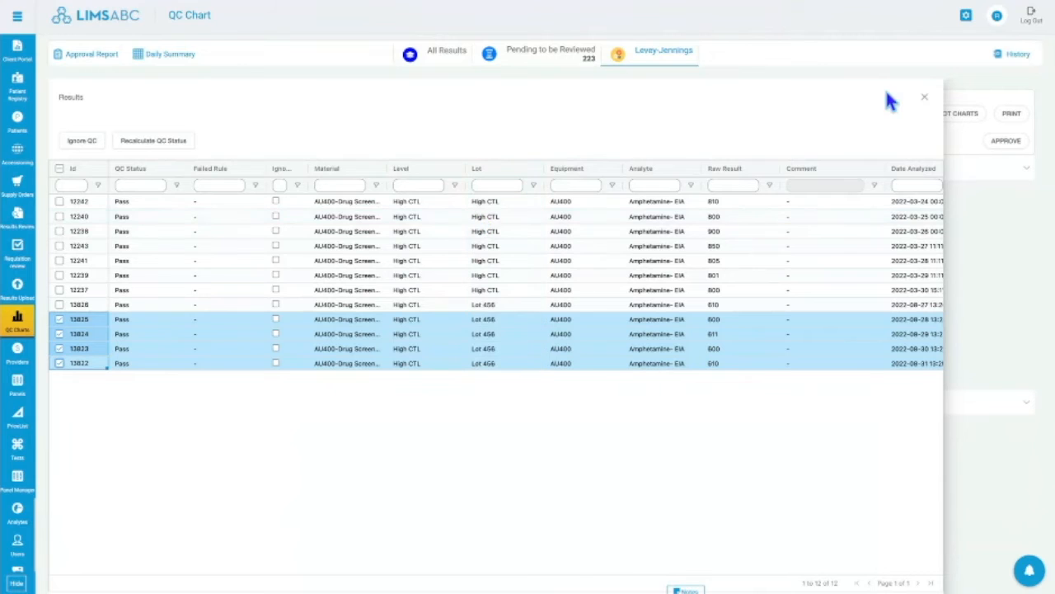
click(925, 97)
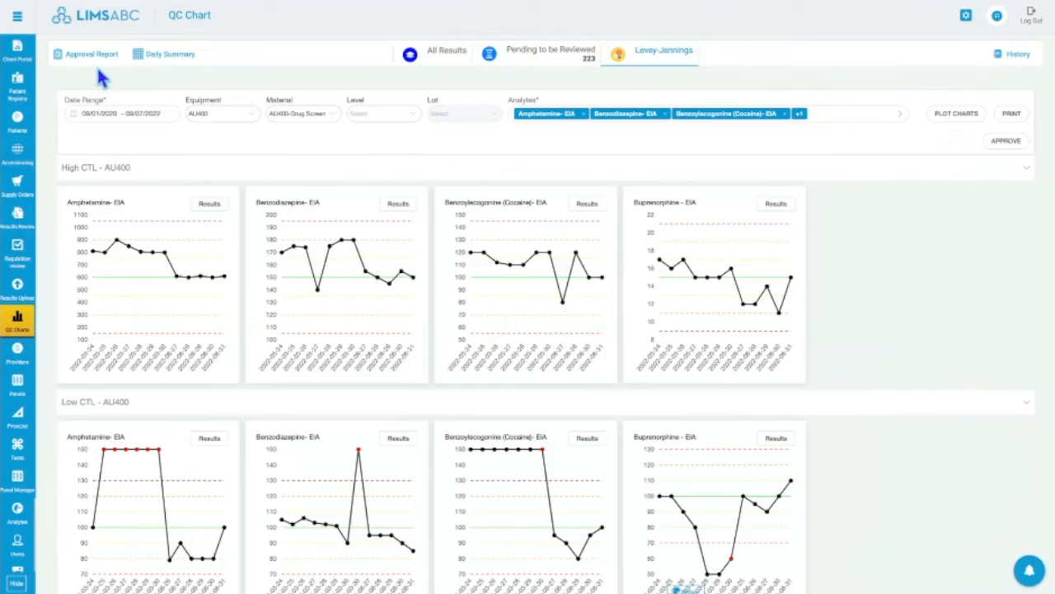
- Look at the equipment choices in the Daily Summary form and close it without generating a summary
click(167, 58)
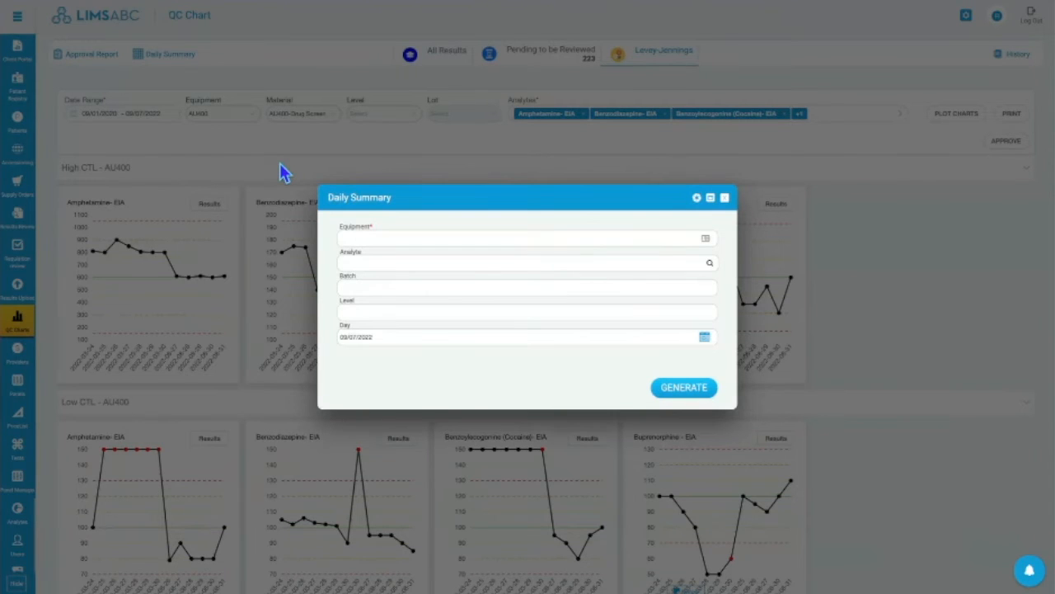
click(387, 250)
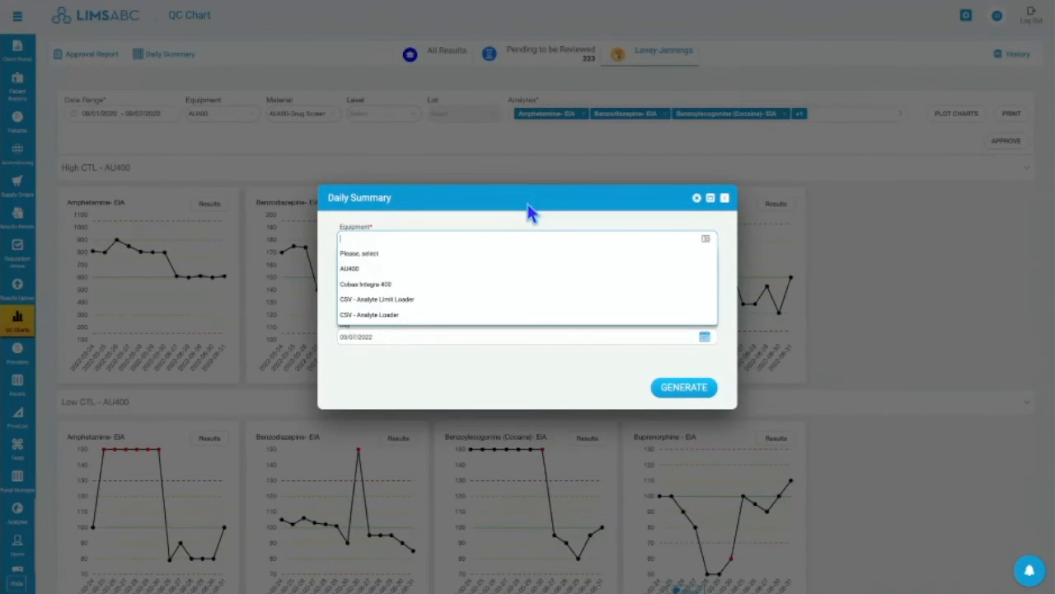
click(725, 199)
click(725, 199)
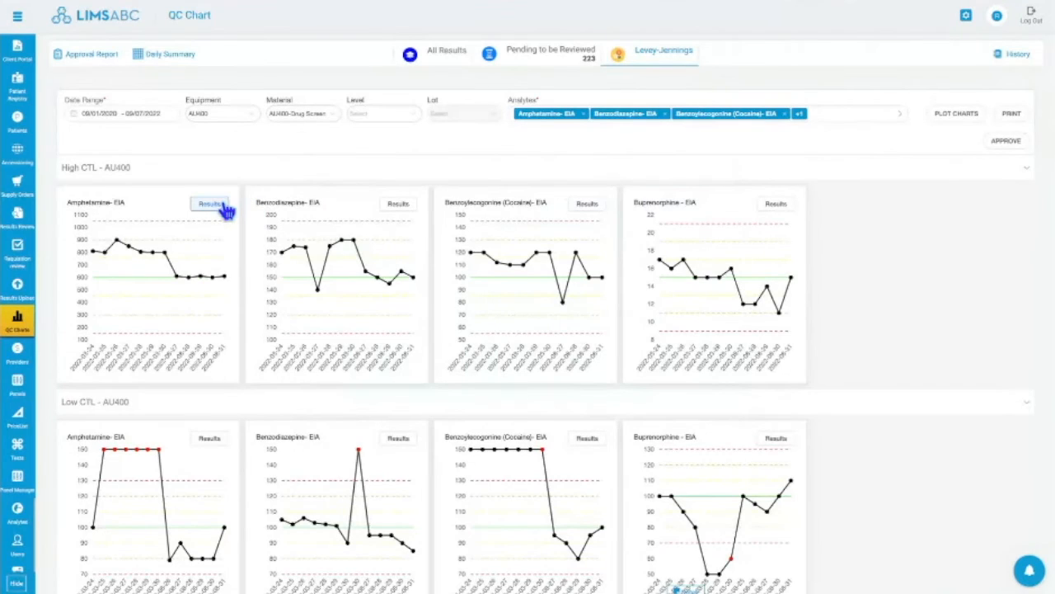
- Check the analysis dates of the selected results in the High CTL Amphetamine - EIA results and close the list
click(212, 205)
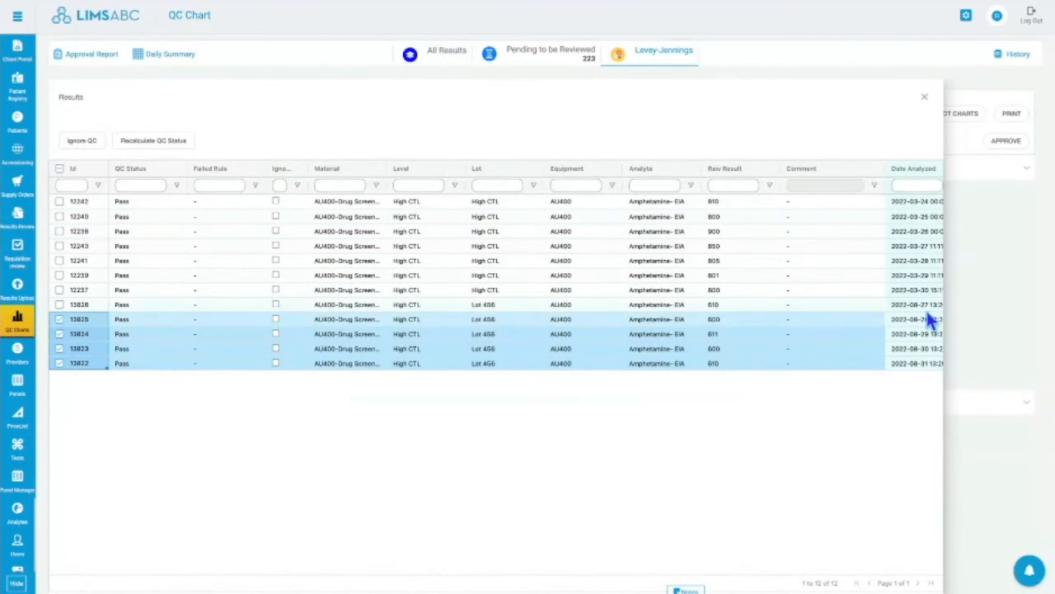
click(927, 368)
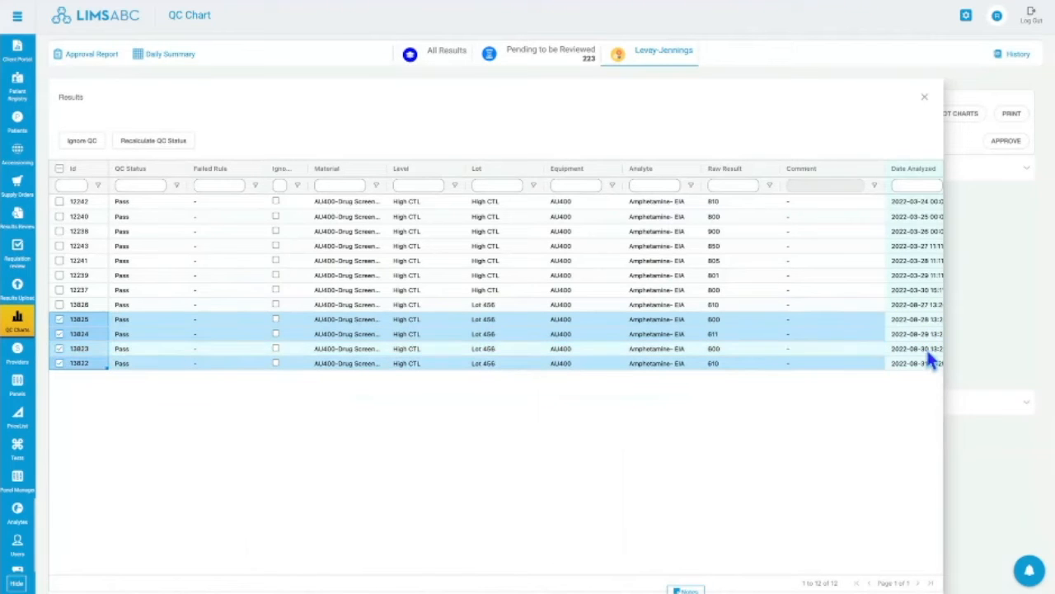
click(926, 99)
- Generate a Daily Summary for the AU400 equipment with the day set to 08/31/2022
click(157, 55)
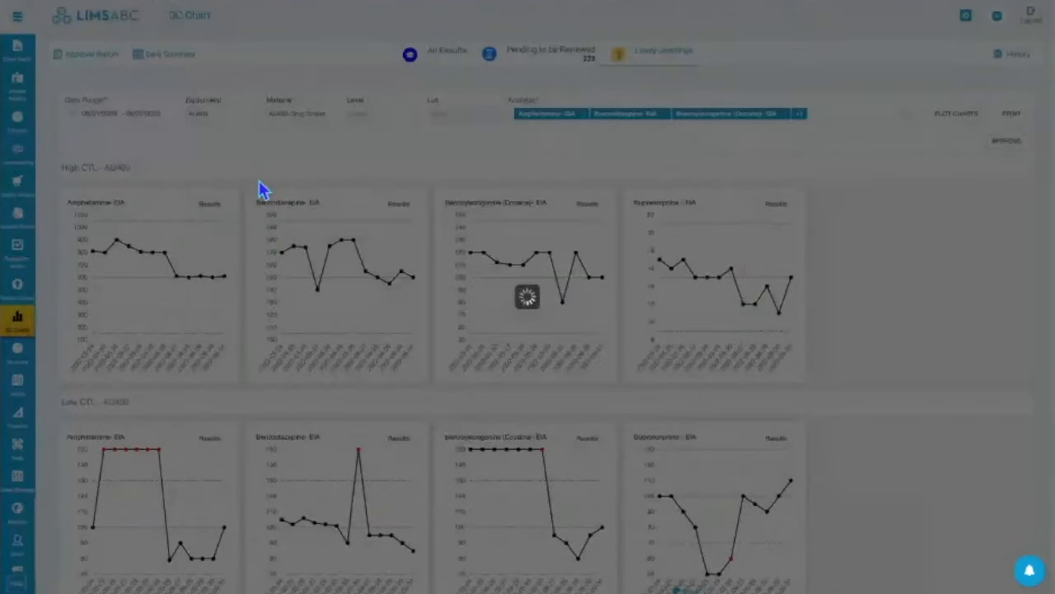
click(370, 239)
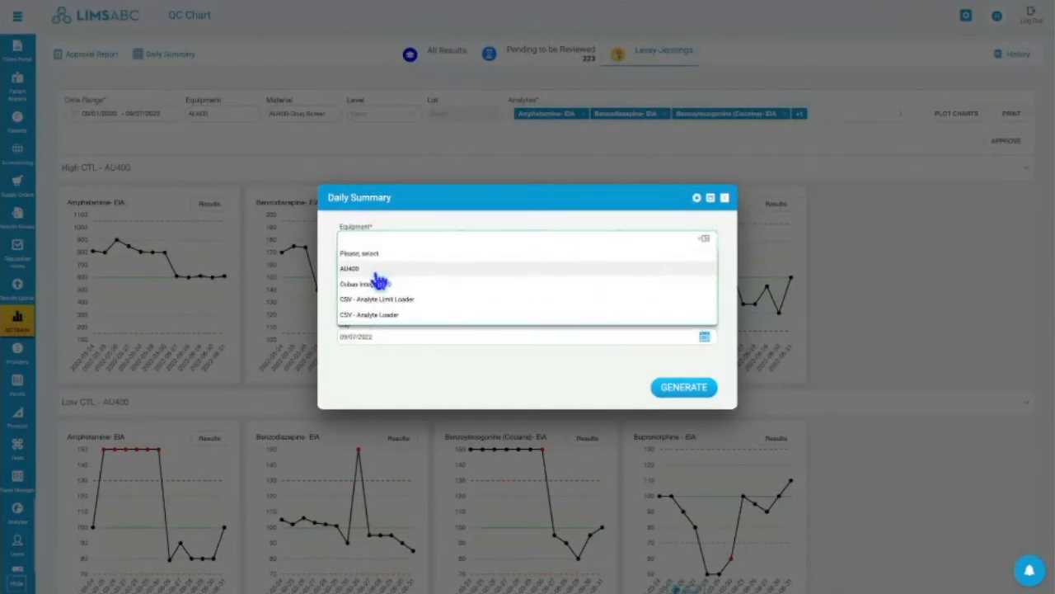
click(410, 269)
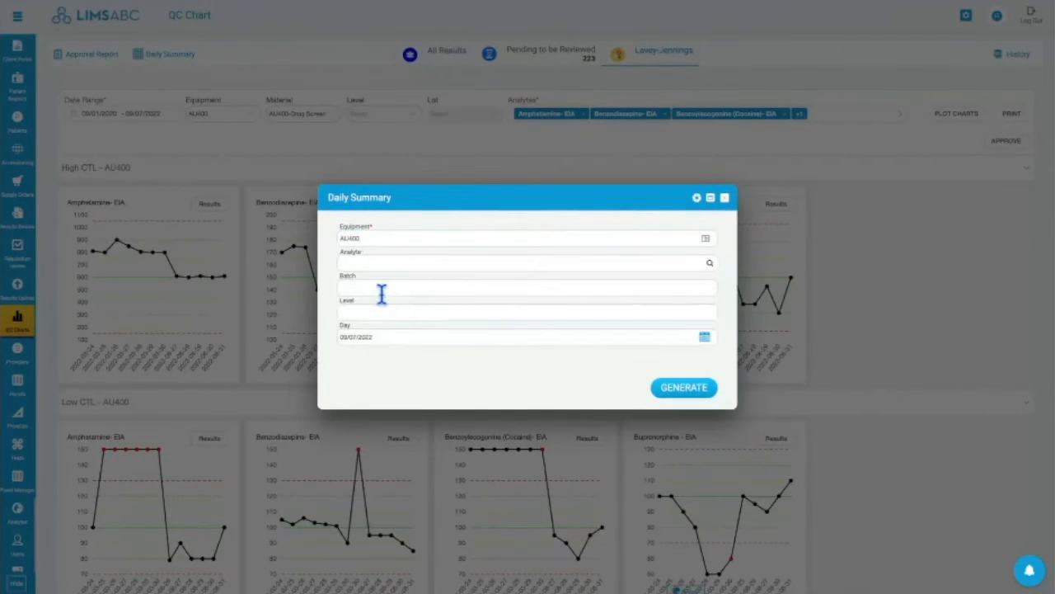
click(388, 332)
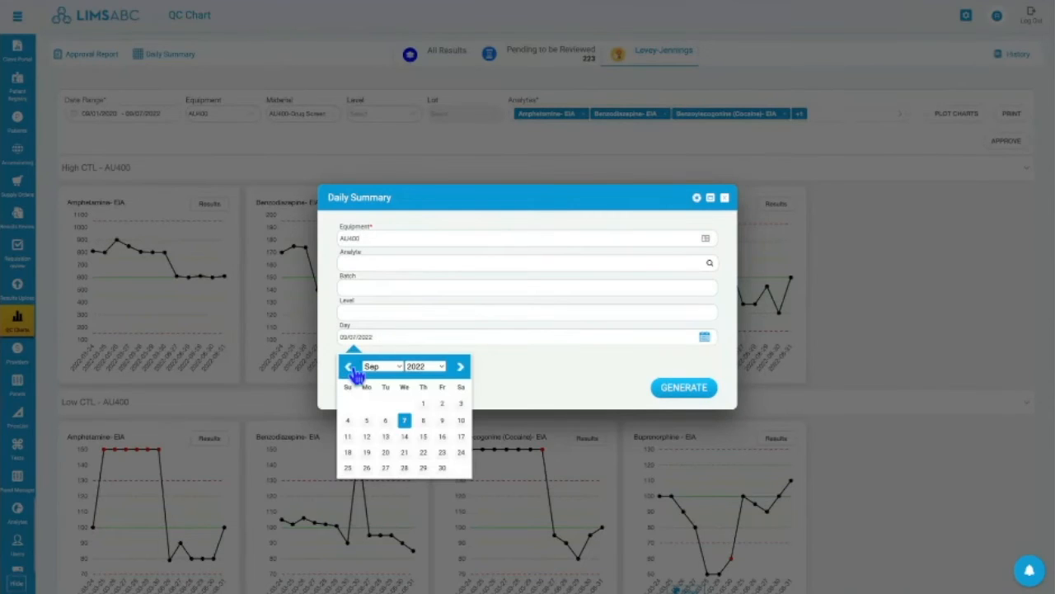
click(349, 366)
click(404, 466)
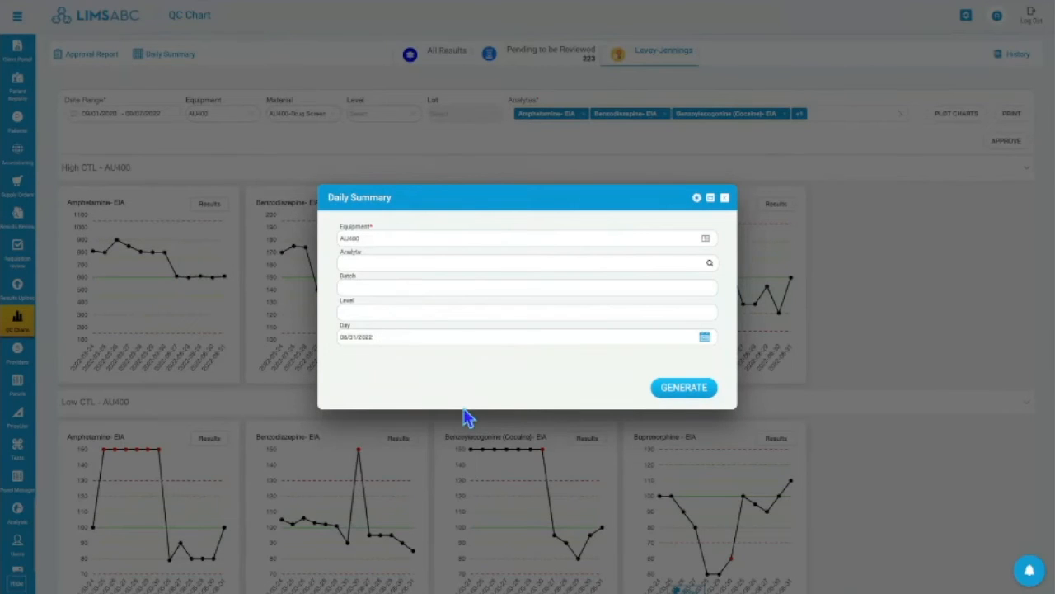
click(684, 388)
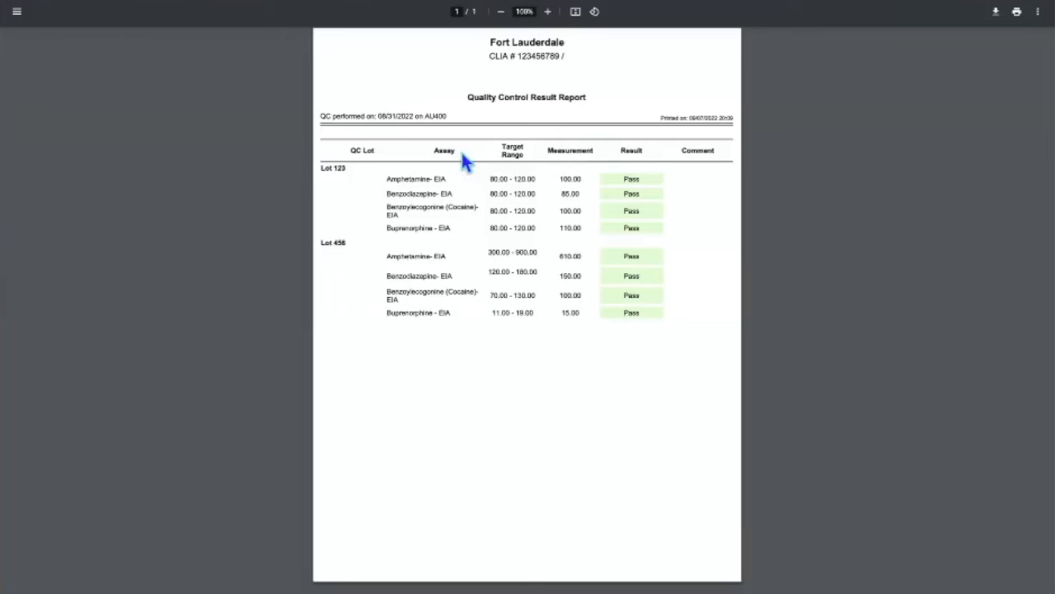
- Enlarge and read the Quality Control Result Report's Lot 123 and Lot 456 assays, and leave the report and Daily Summary form
scroll(555, 142, up, 3)
scroll(557, 141, up, 1)
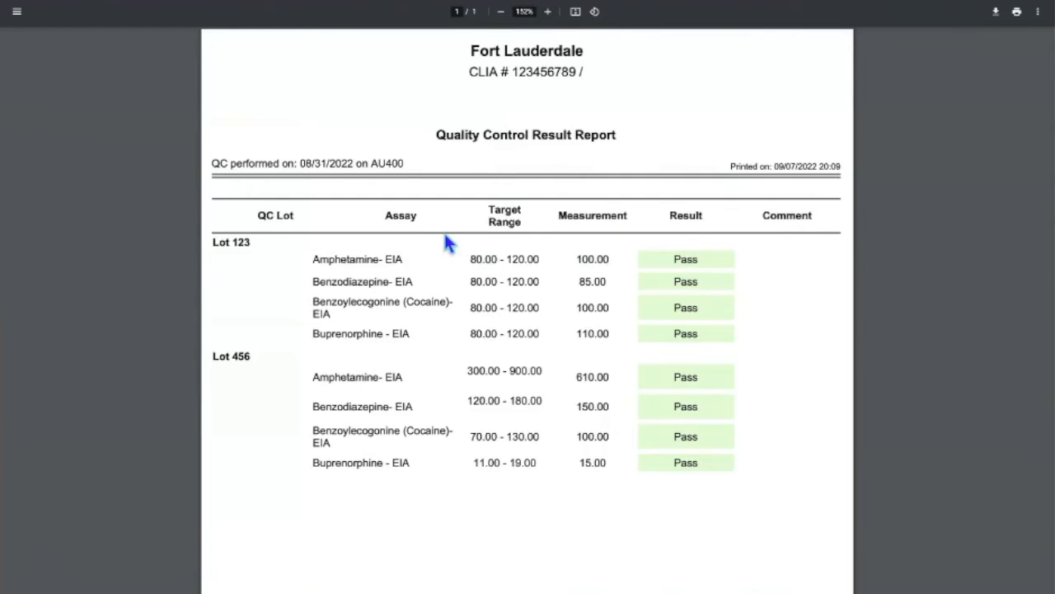
scroll(563, 375, down, 3)
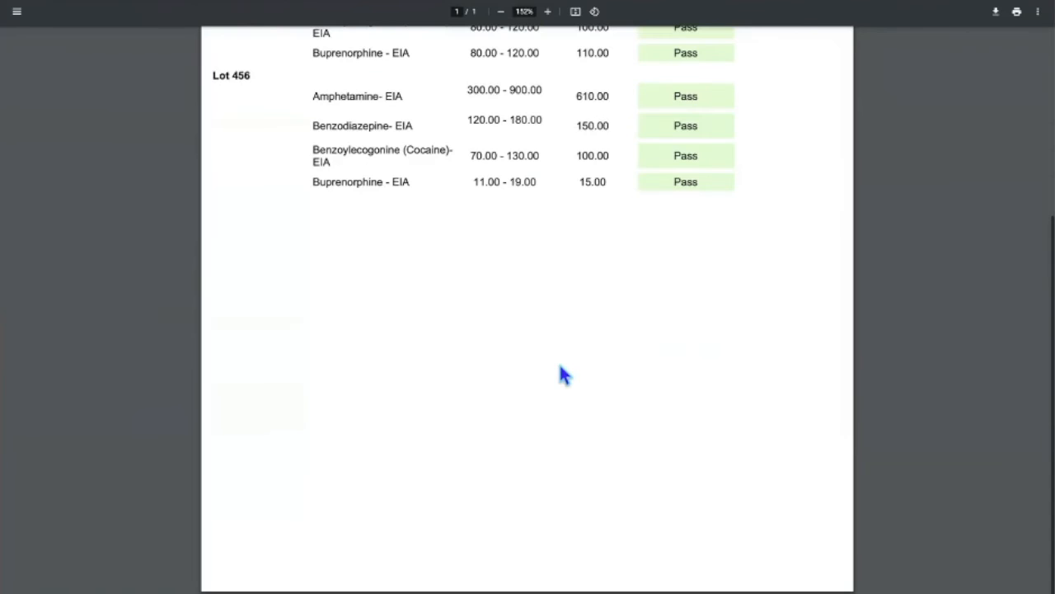
scroll(563, 376, up, 3)
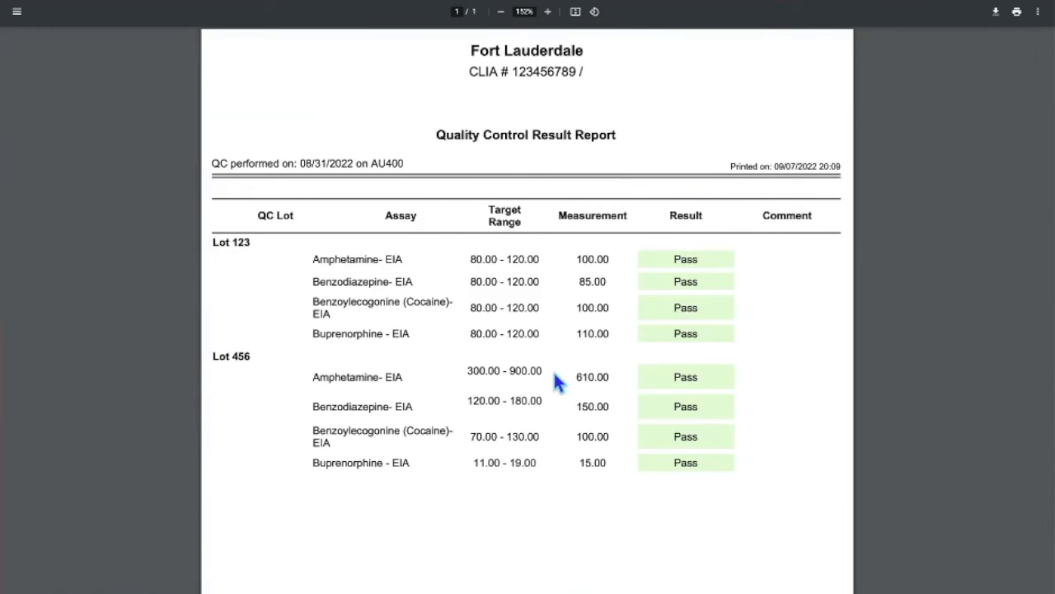
click(83, 1)
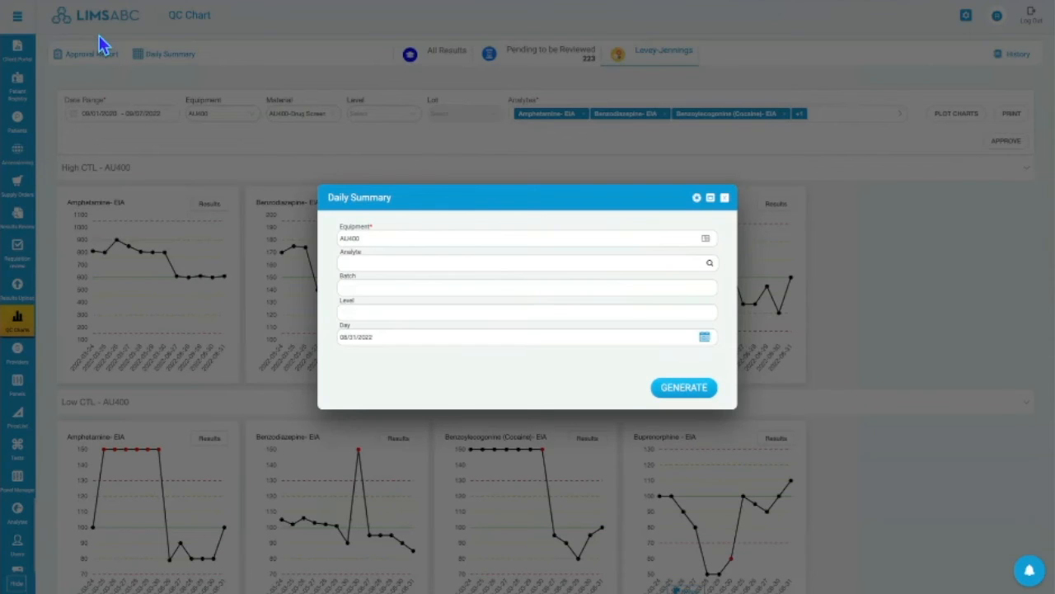
click(724, 198)
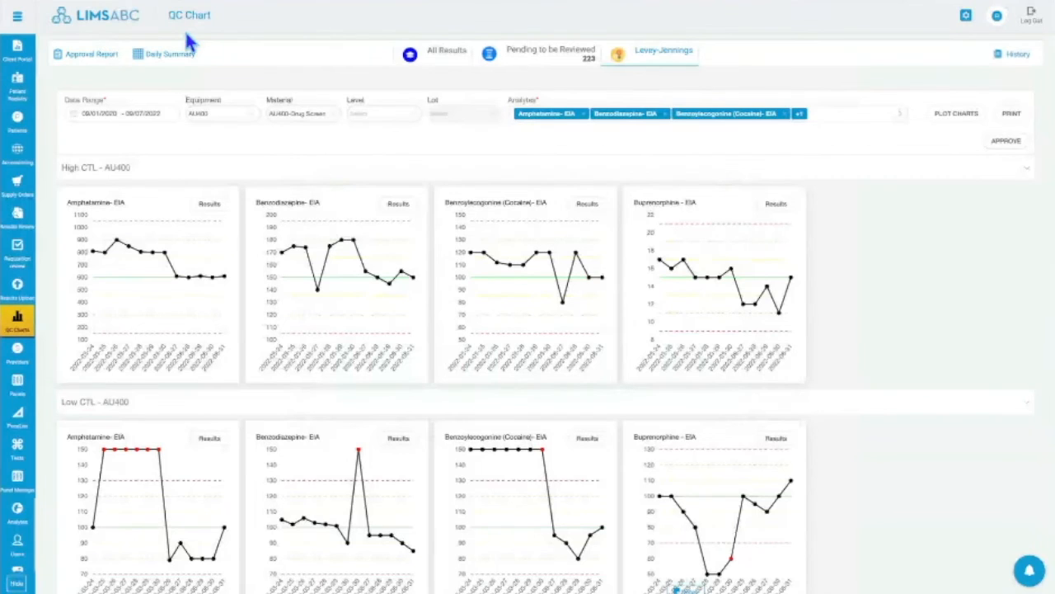
- Generate the Approval Summary report for the AU400 equipment, using the preset approval dates and no QC lot level
click(87, 56)
click(412, 250)
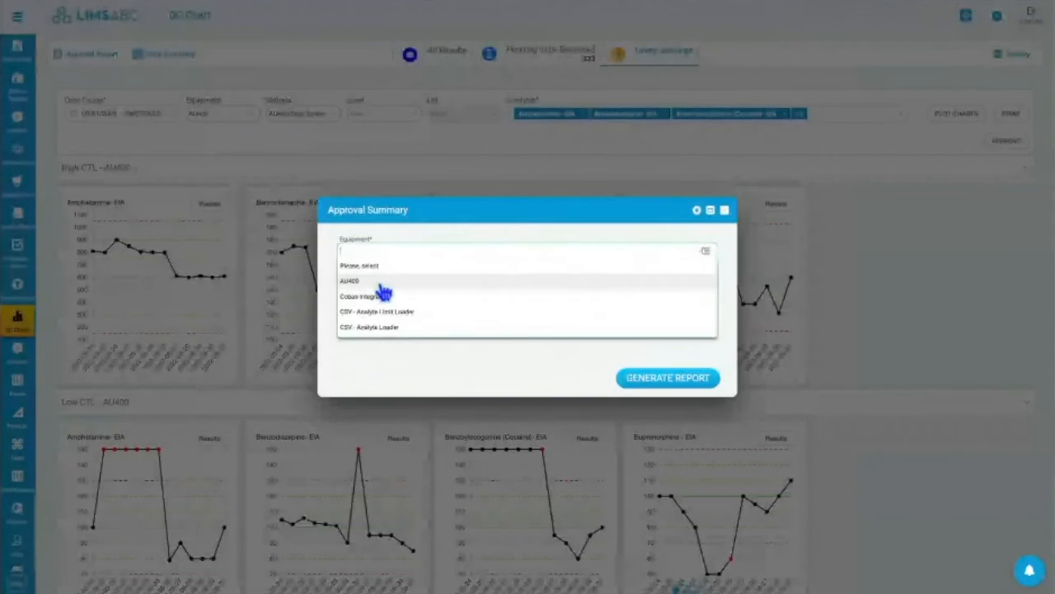
click(448, 284)
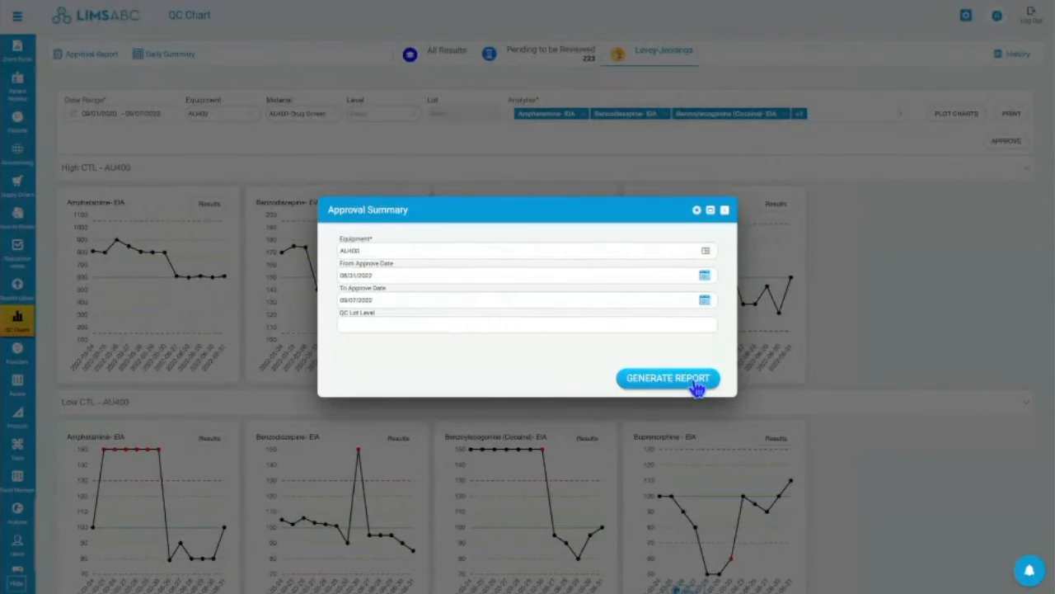
click(669, 379)
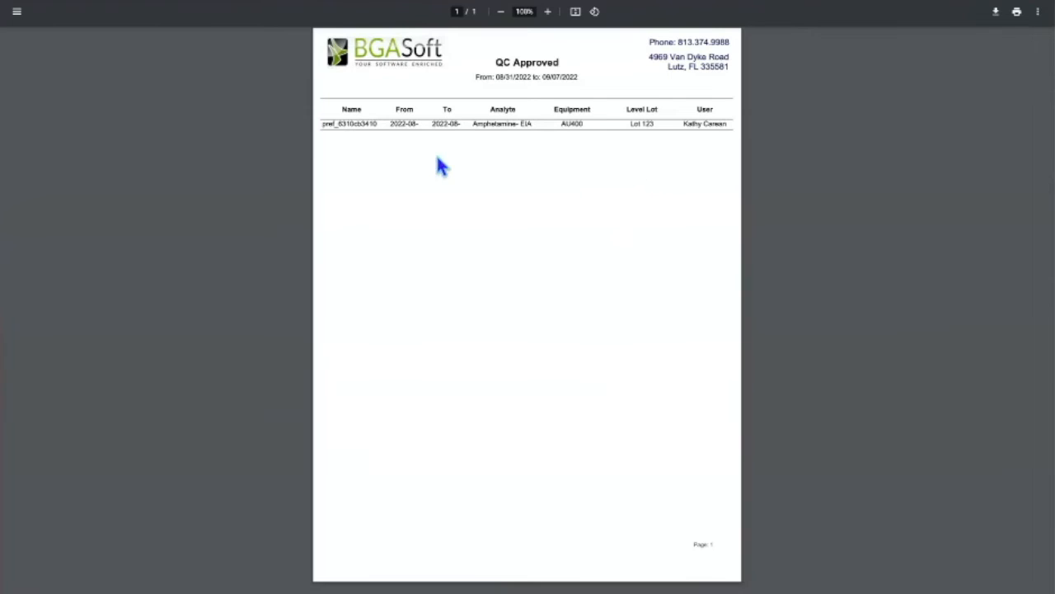
- Examine the approval entry in the QC Approved report, from its name and dates to its level lot, and close the Approval Summary form
drag(337, 108, 684, 141)
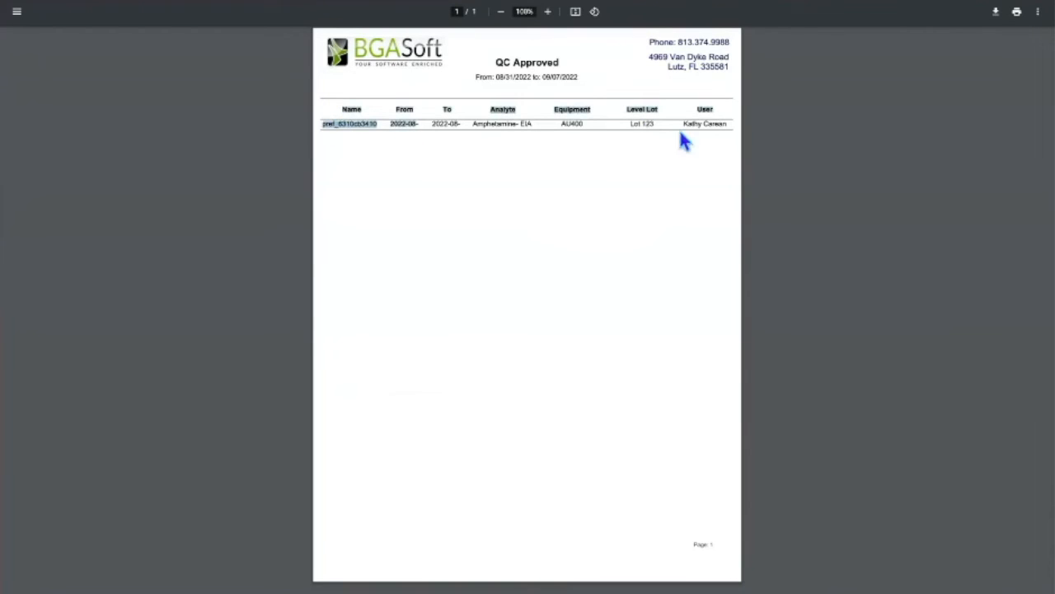
click(684, 141)
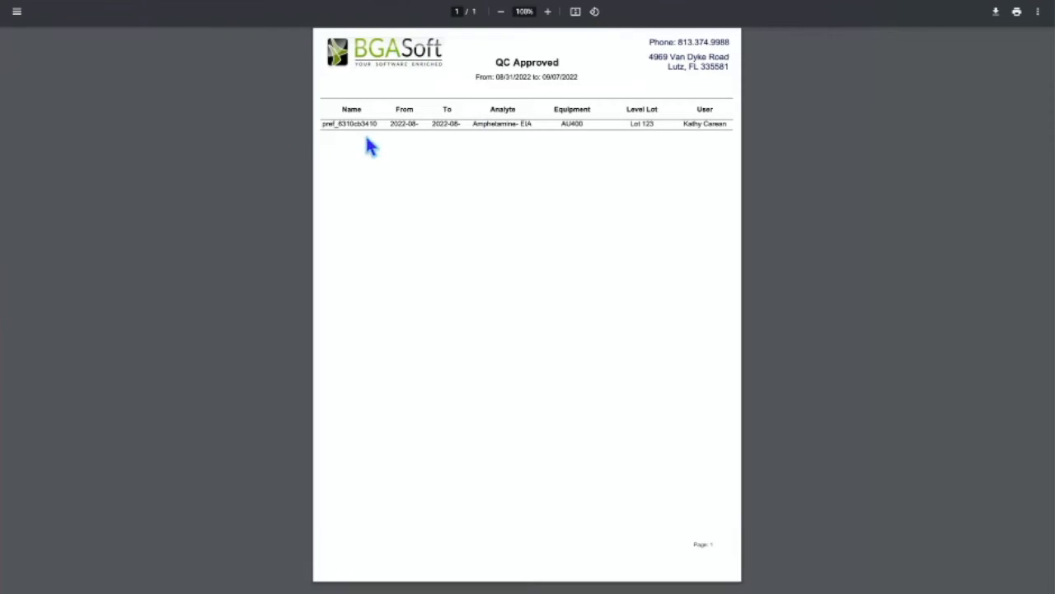
drag(326, 123, 736, 142)
click(632, 182)
drag(392, 124, 558, 142)
click(558, 134)
scroll(494, 80, up, 2)
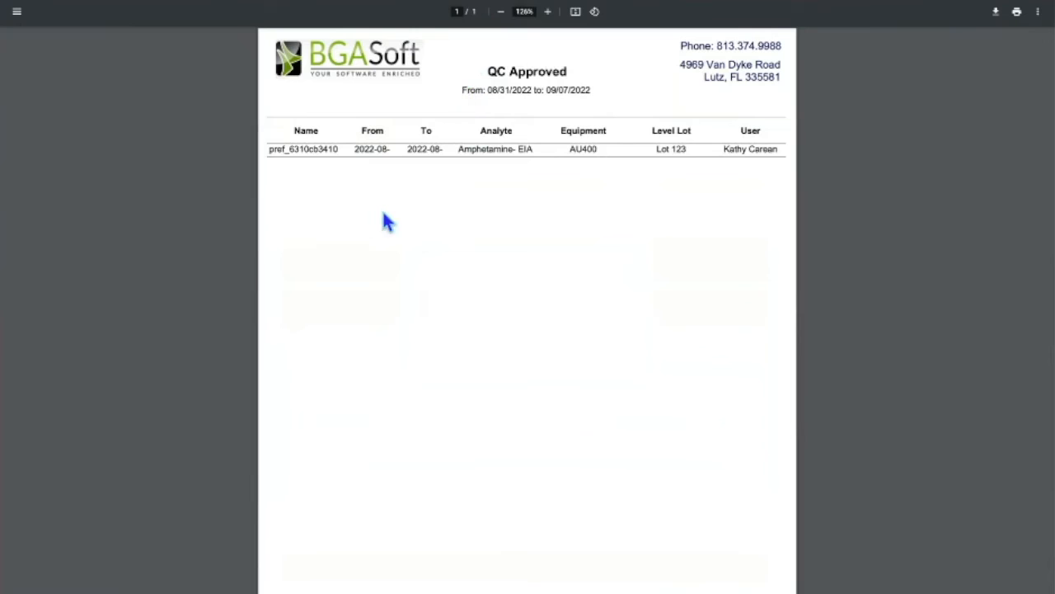
mouse_move(303, 150)
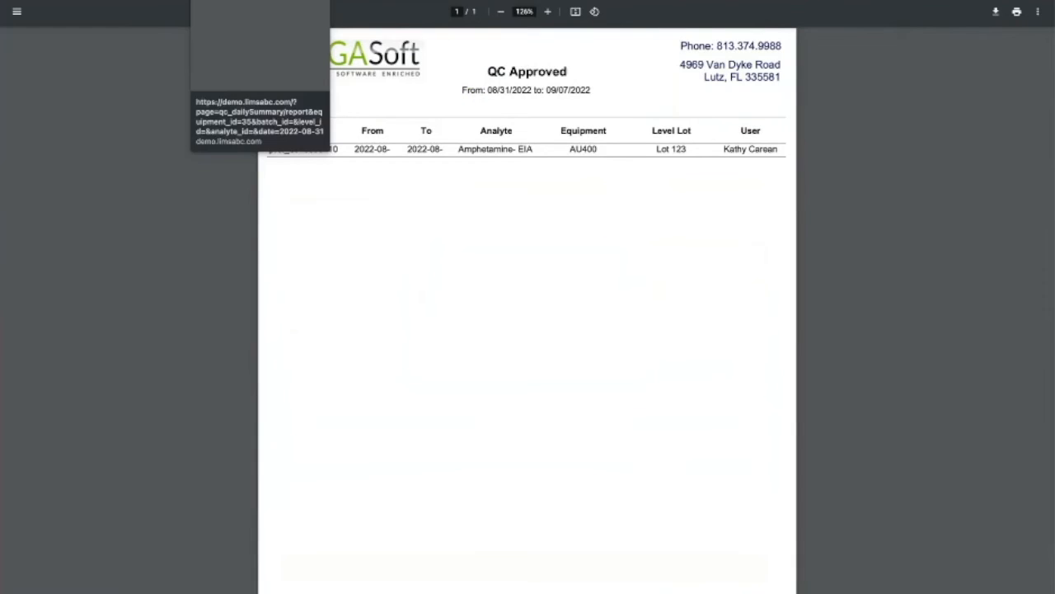
click(260, 0)
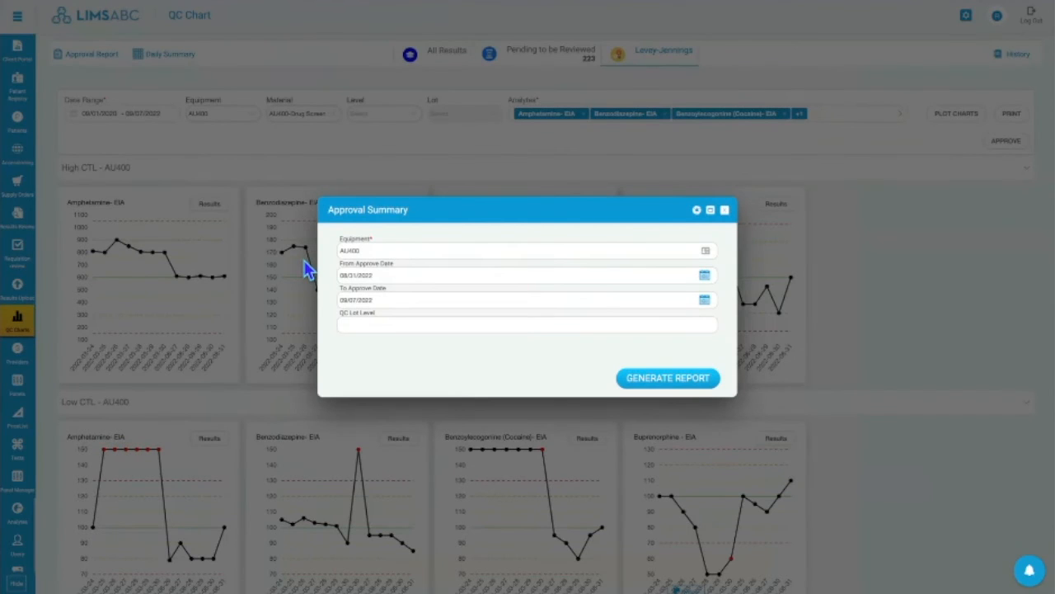
click(724, 210)
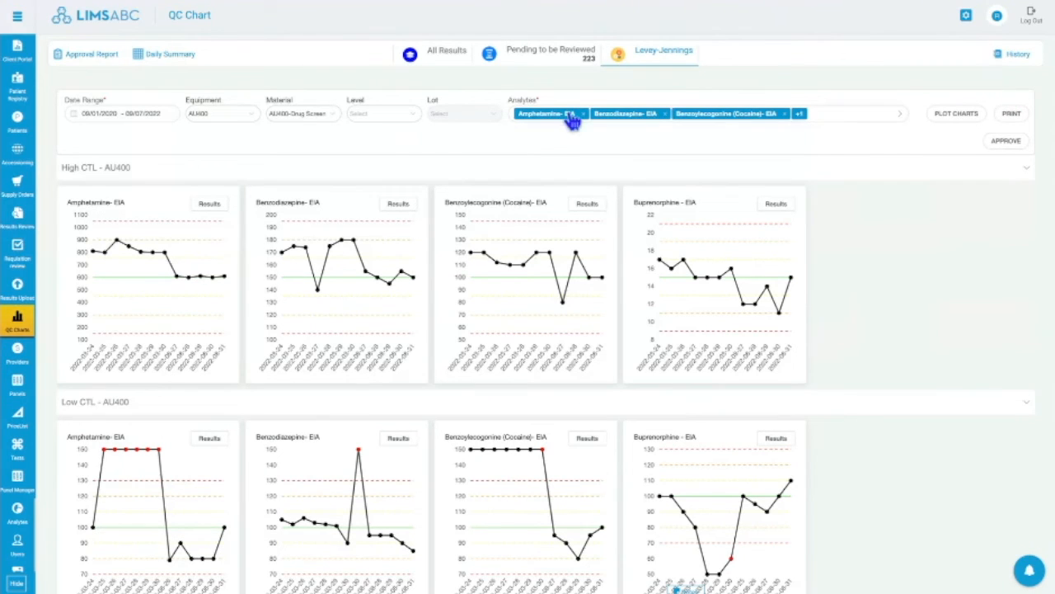
- Set the chart filters to Vidas 1 equipment and Resplex Positive QC material, and check the available analytes
click(415, 118)
click(535, 119)
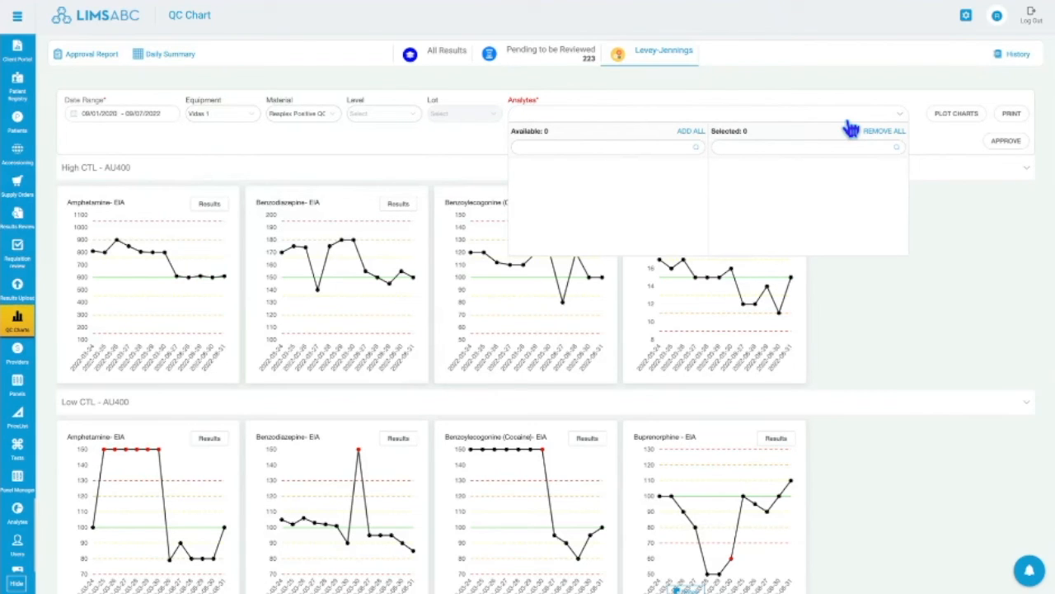
click(904, 116)
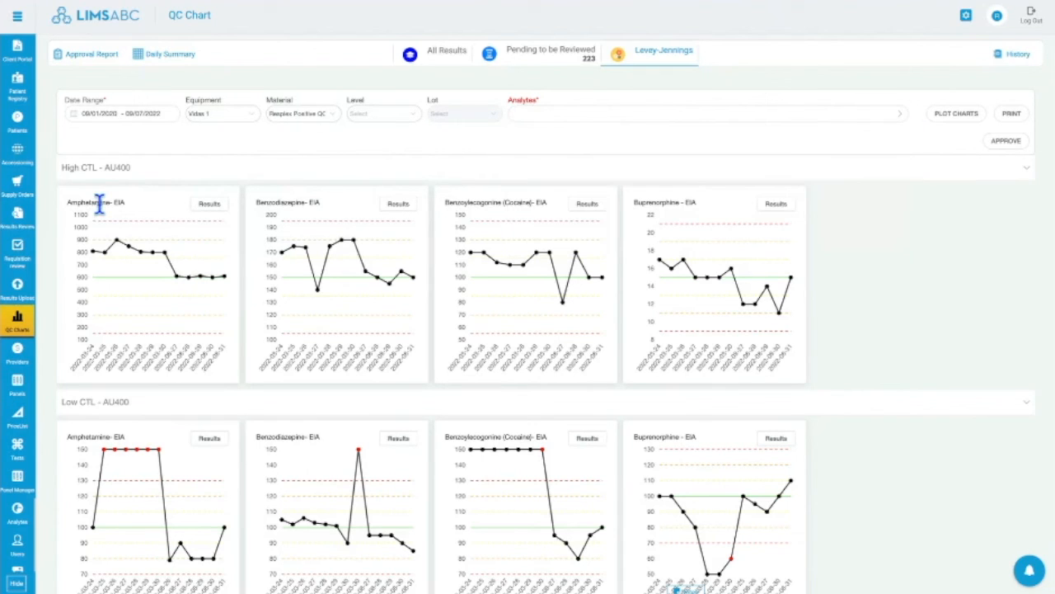
drag(126, 203, 72, 204)
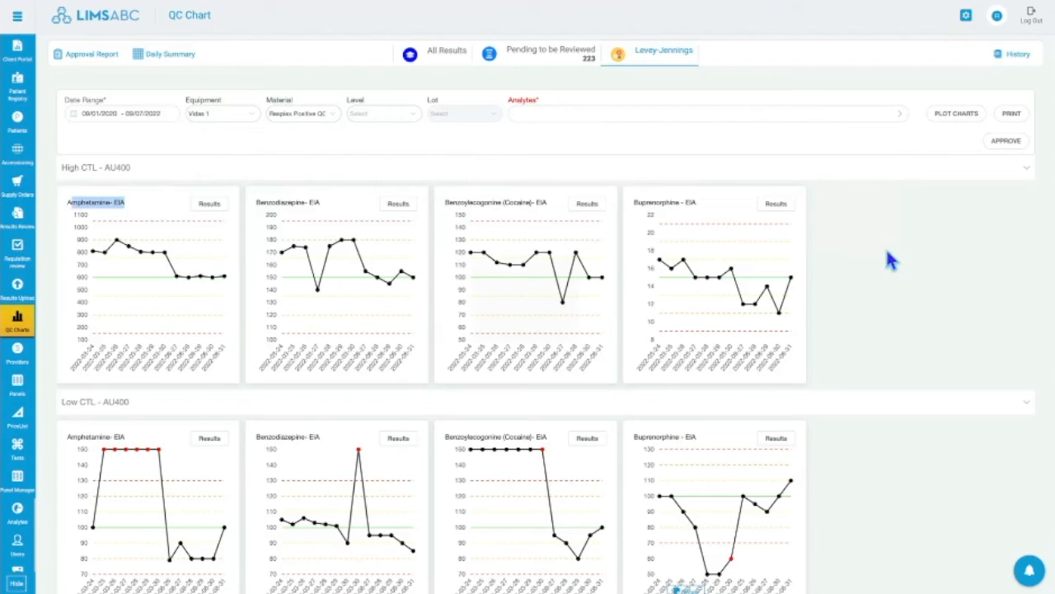
click(923, 268)
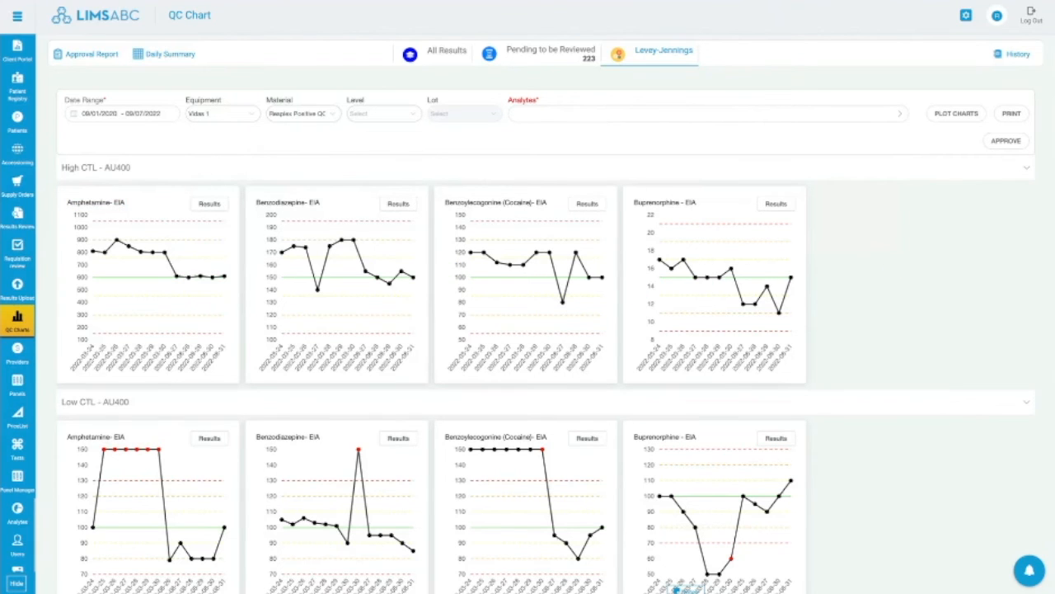
- Look at the lists of all QC results and results pending review, and return to the Levey-Jennings charts
click(446, 54)
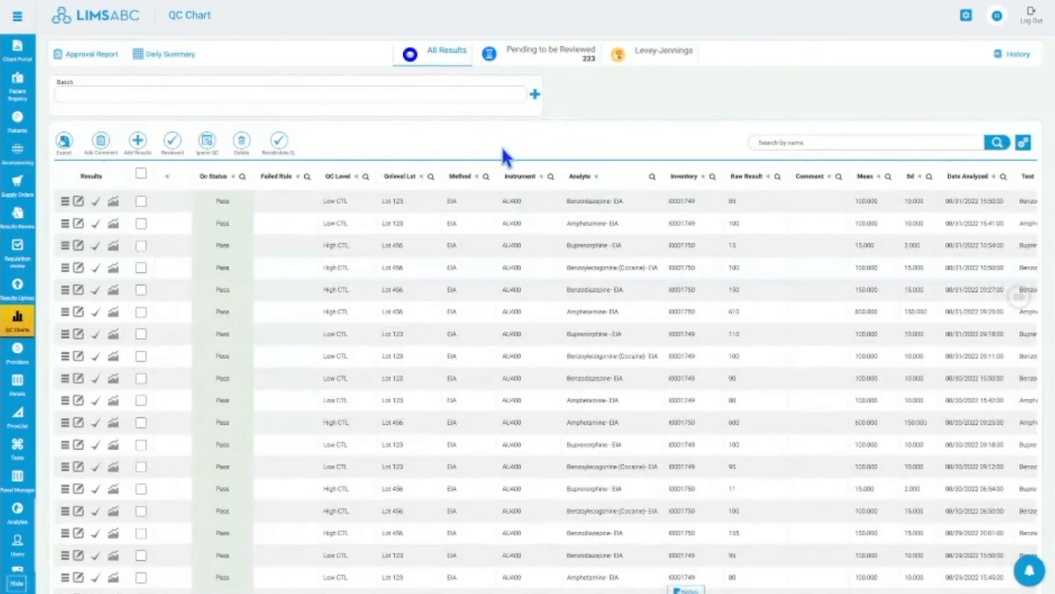
click(546, 65)
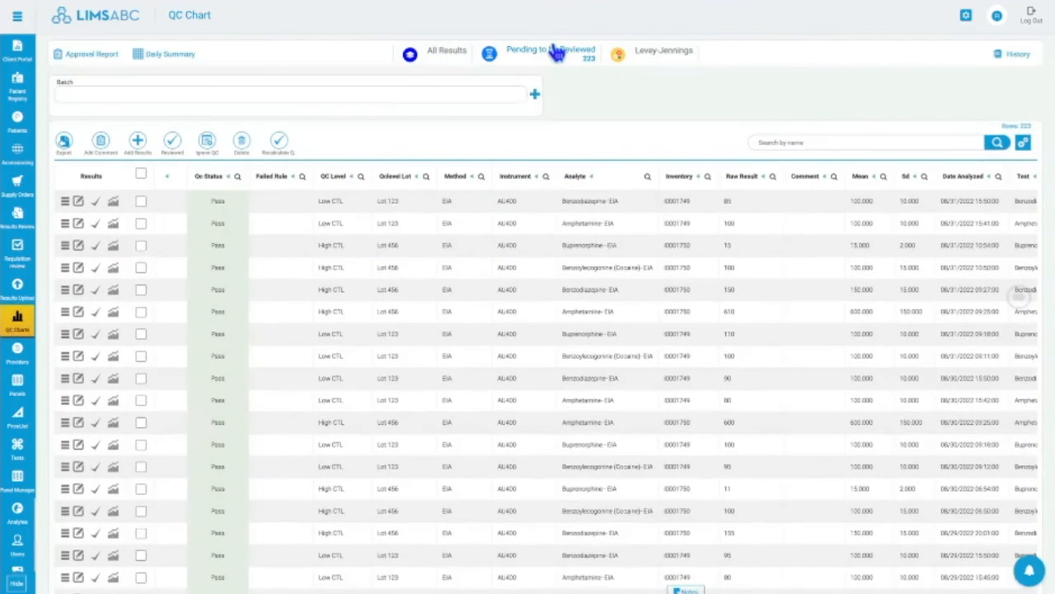
click(645, 59)
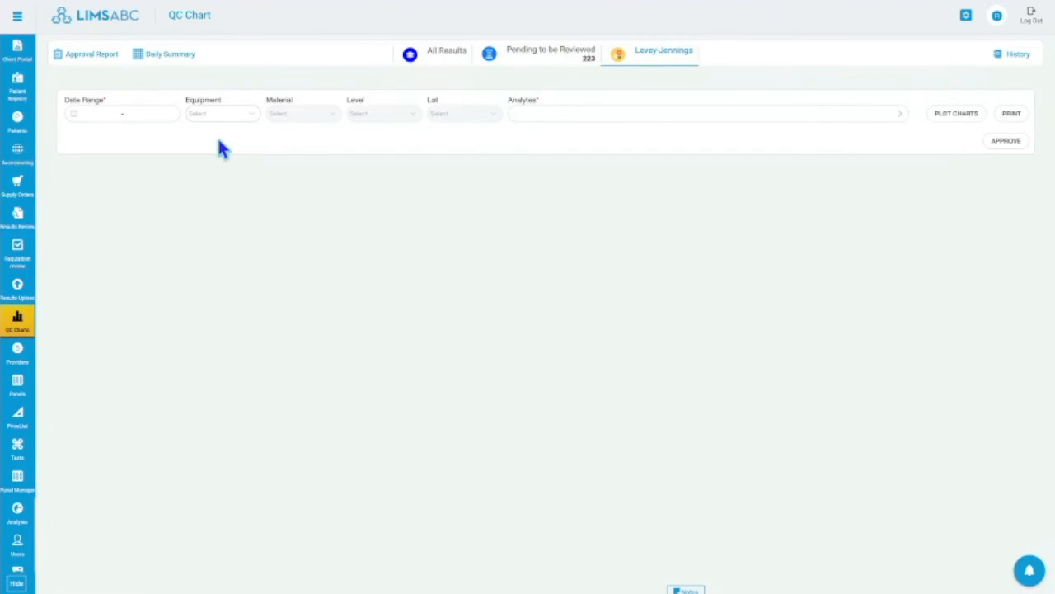
- Plot Levey-Jennings charts for last month on the AU400 with all available analytes, and view the High CTL and Low CTL charts
click(135, 116)
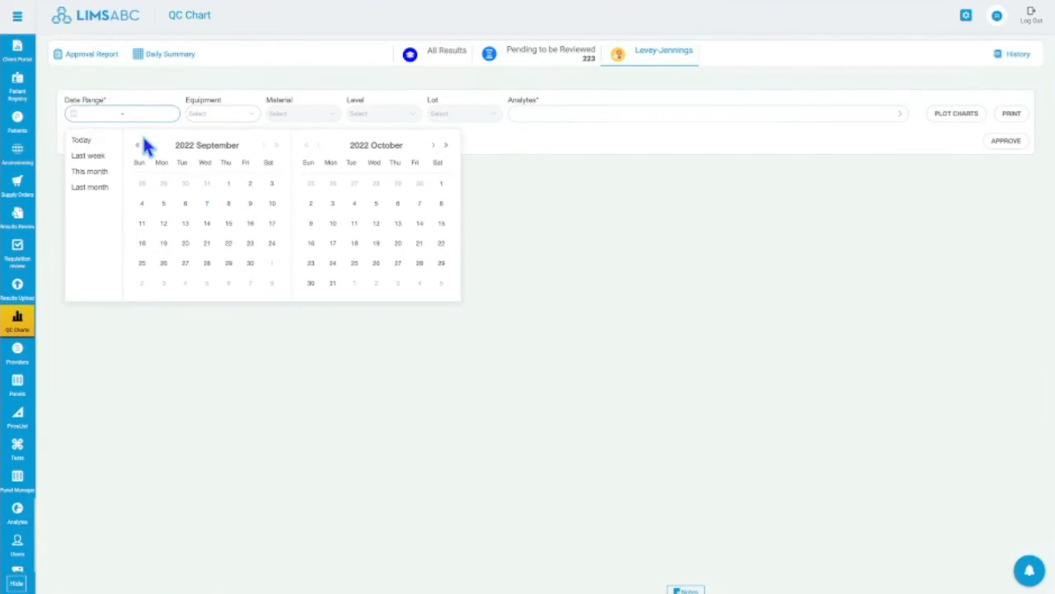
click(89, 186)
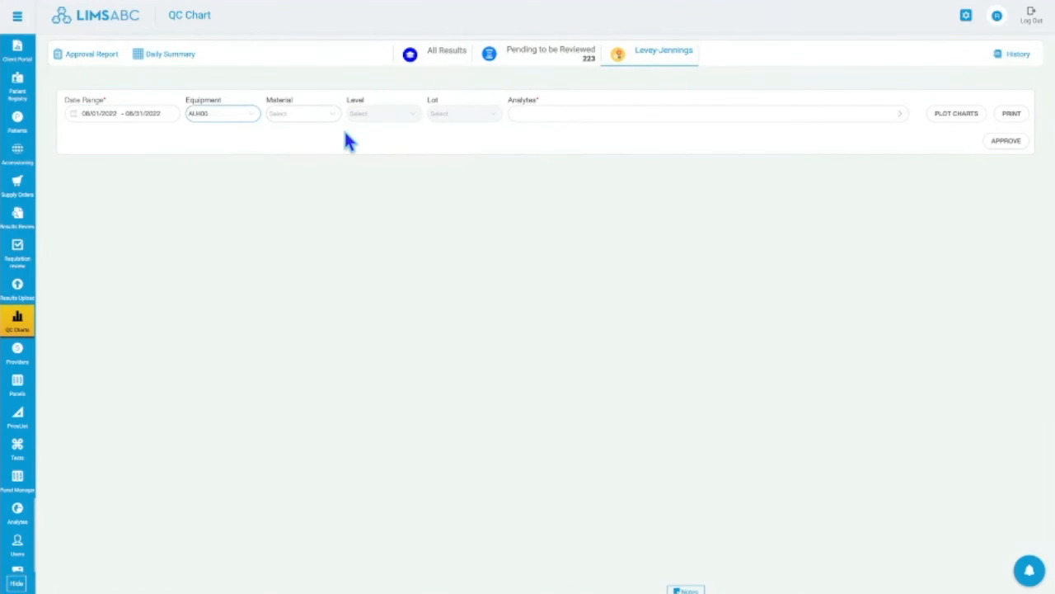
click(528, 115)
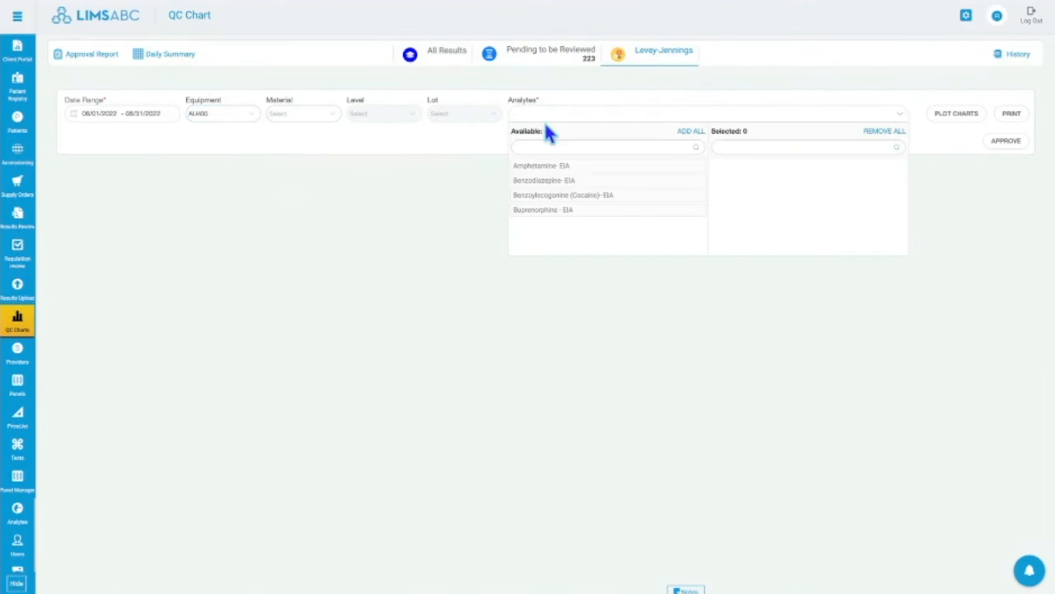
click(690, 134)
click(963, 116)
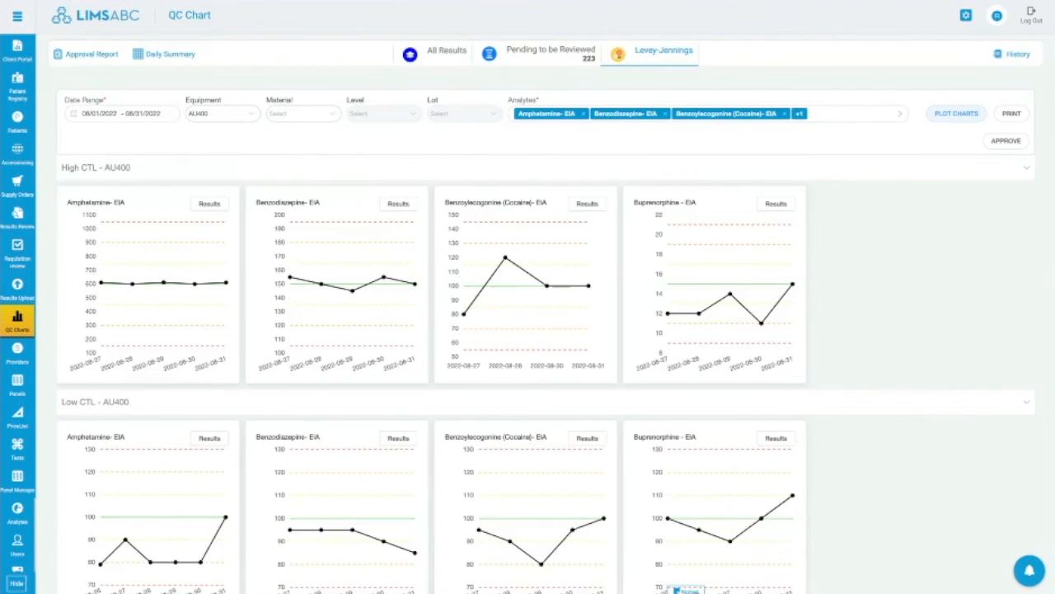
scroll(419, 545, down, 1)
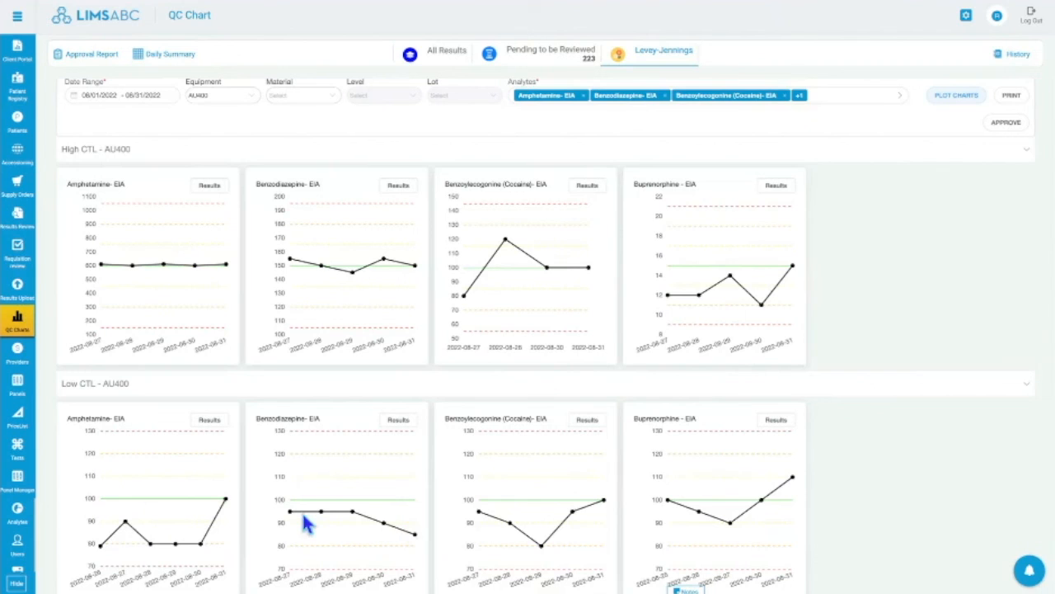